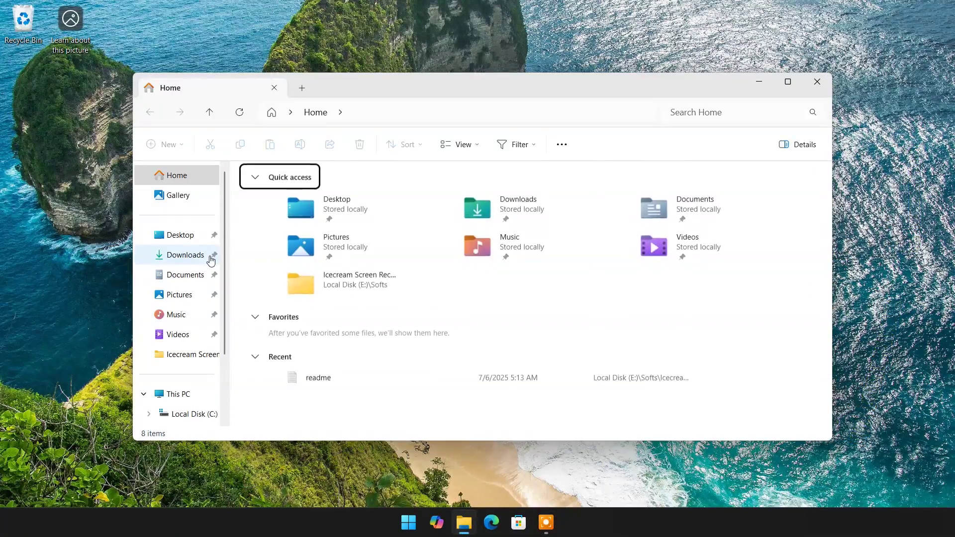
Step: Show the C:, D: and E: local drives under This PC, then minimize File Explorer
{"action": "scroll", "coordinate": [211, 259], "scroll_direction": "down", "scroll_amount": 2}
{"action": "left_click", "coordinate": [186, 310]}
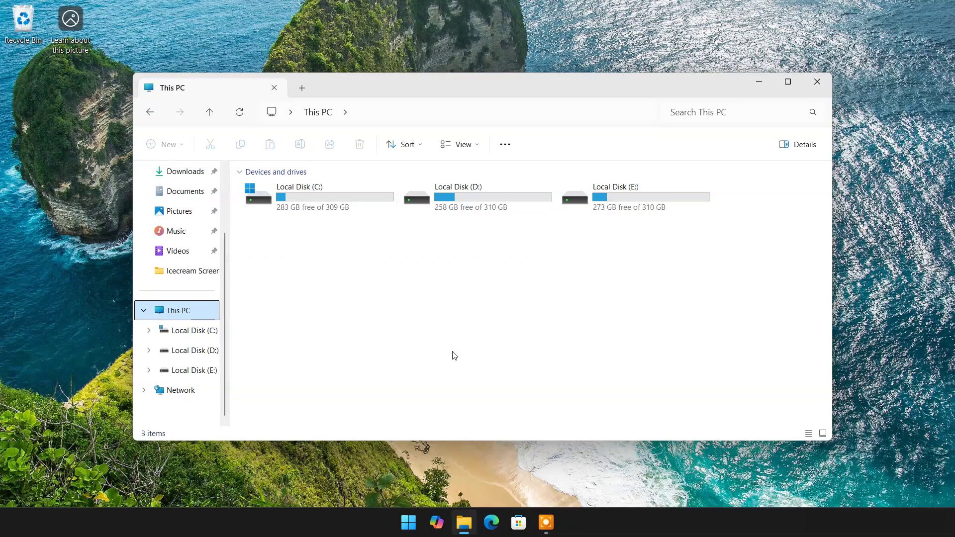
{"action": "left_click", "coordinate": [761, 83]}
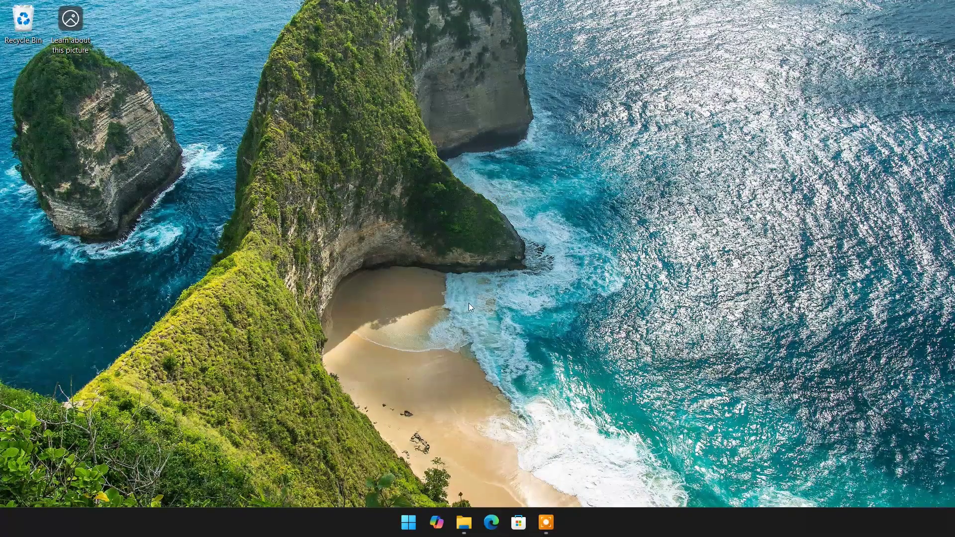
Step: Open Disk Management full-screen, widen the Volume column and select Local Disk (D:)
{"action": "right_click", "coordinate": [409, 523]}
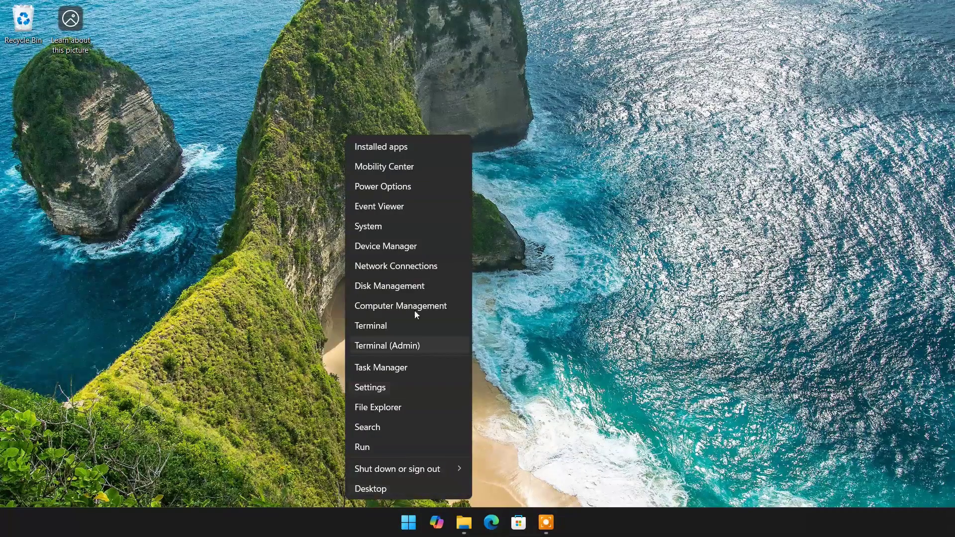
{"action": "left_click", "coordinate": [406, 281]}
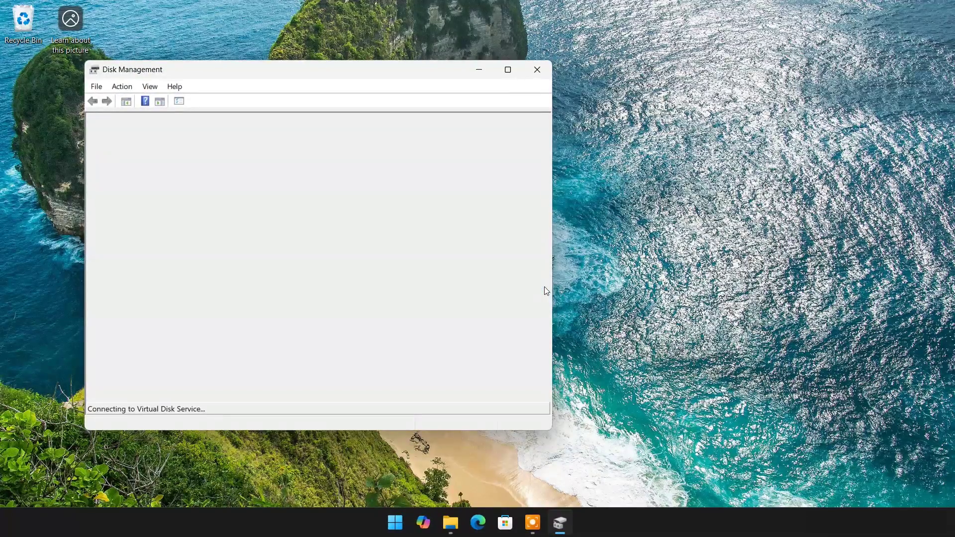
{"action": "key", "text": "super+Up"}
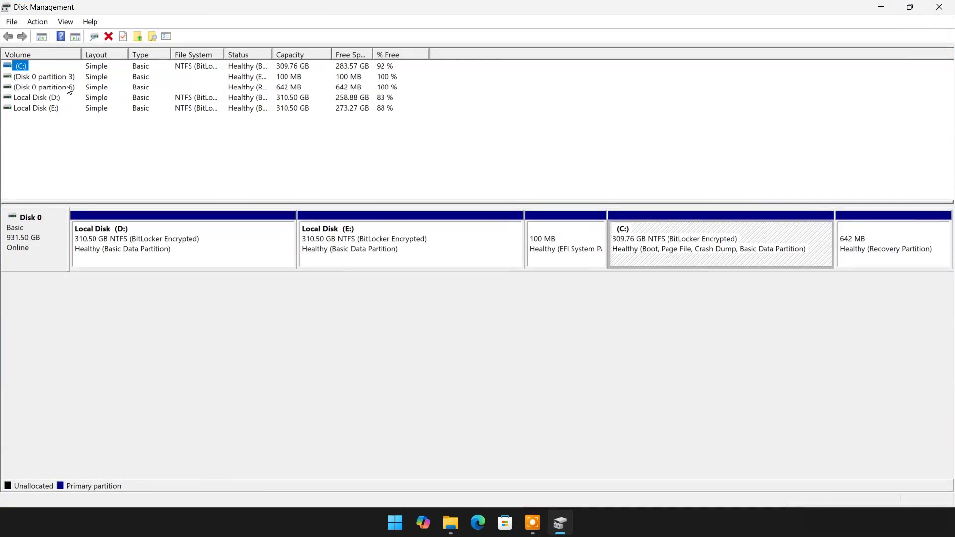
{"action": "left_click", "coordinate": [234, 252]}
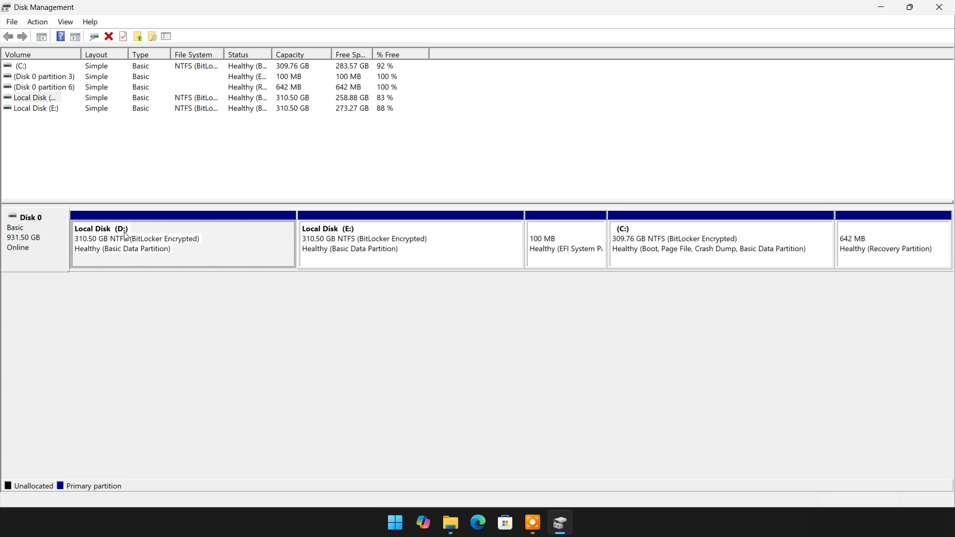
{"action": "left_click_drag", "start_coordinate": [79, 52], "coordinate": [156, 52]}
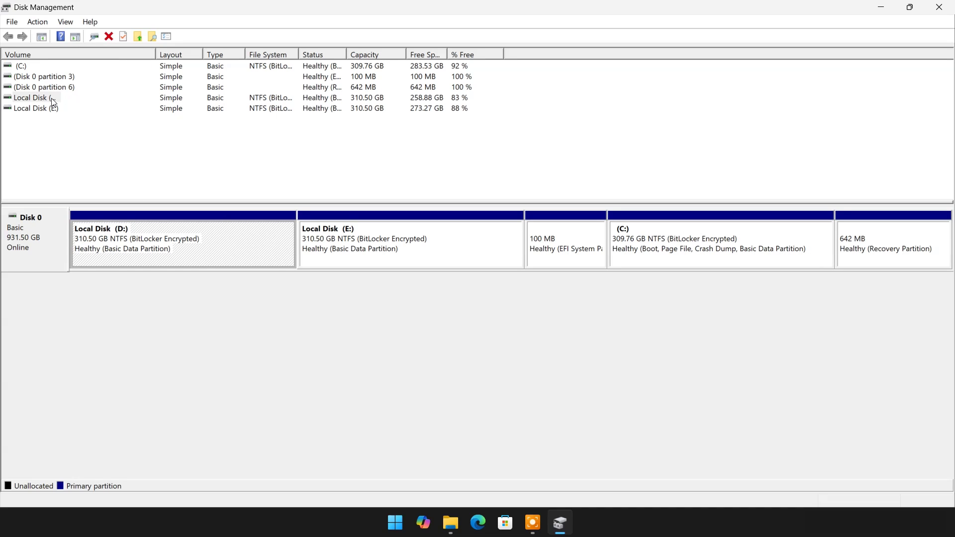
{"action": "left_click", "coordinate": [53, 101]}
Step: Check the volumes of D:'s hard drive, confirming ST1000LM035-1RK172 is GPT Disk 0, then close the dialogs
{"action": "right_click", "coordinate": [57, 102]}
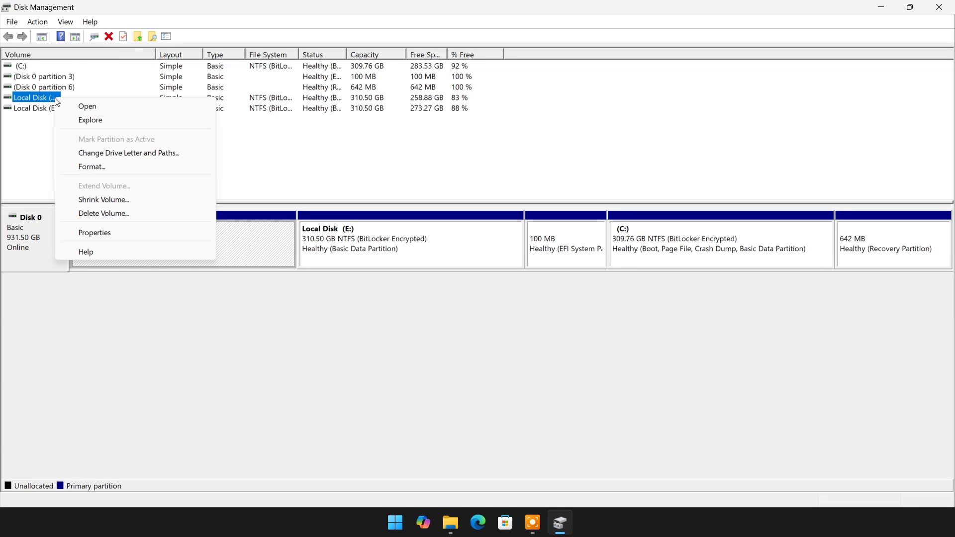
{"action": "left_click", "coordinate": [97, 234]}
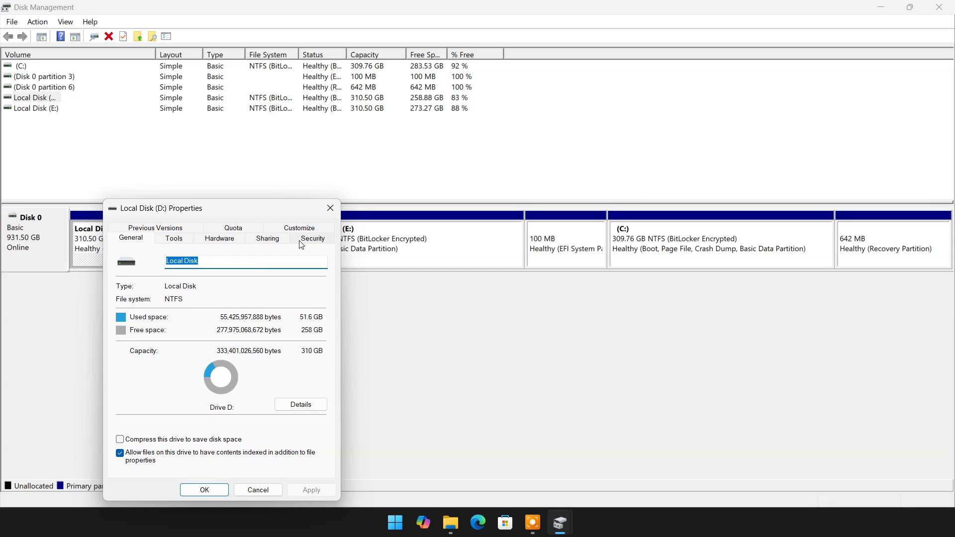
{"action": "left_click_drag", "start_coordinate": [262, 211], "coordinate": [287, 160]}
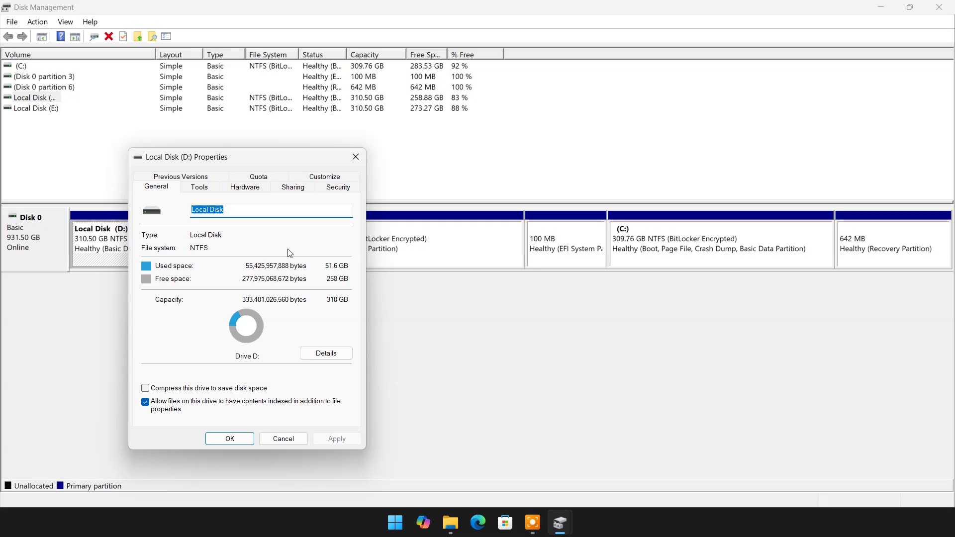
{"action": "left_click", "coordinate": [244, 191]}
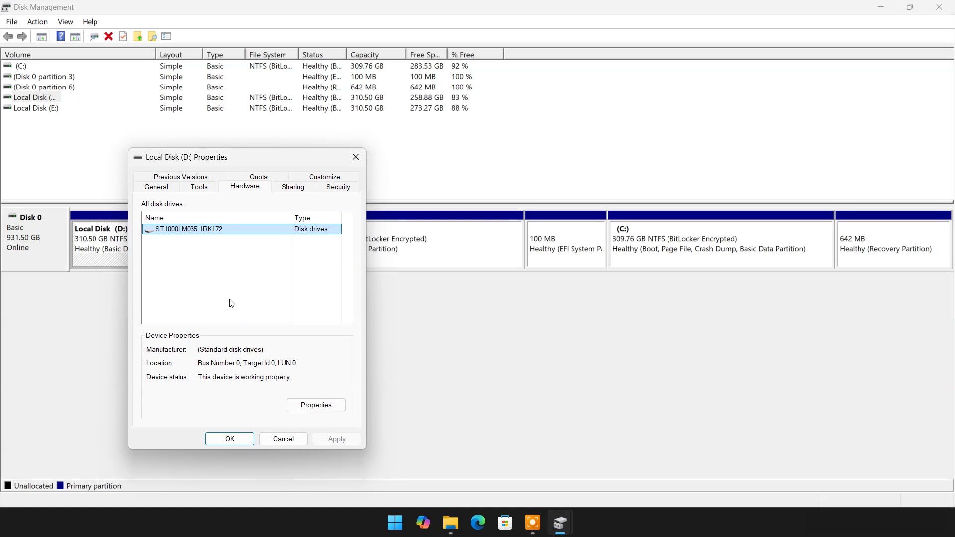
{"action": "left_click", "coordinate": [307, 405]}
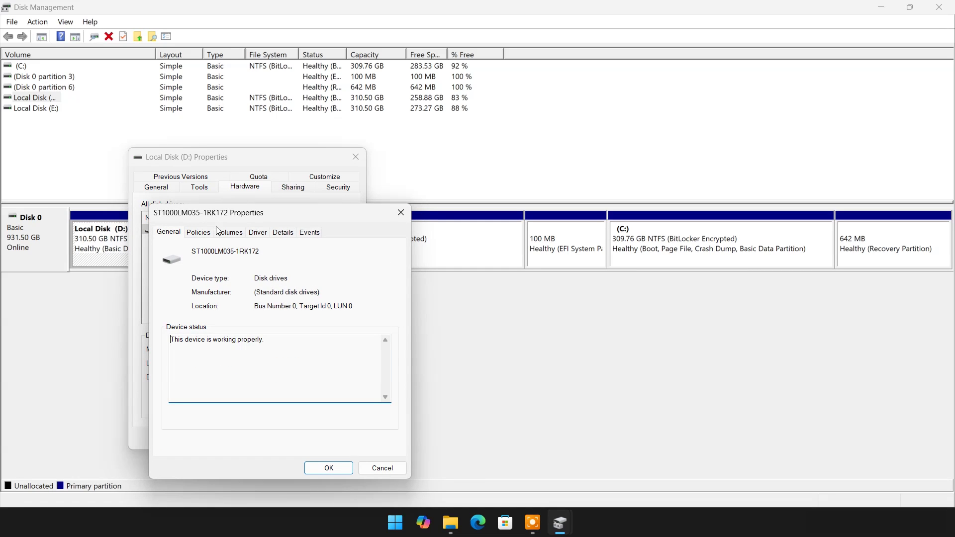
{"action": "left_click", "coordinate": [223, 233]}
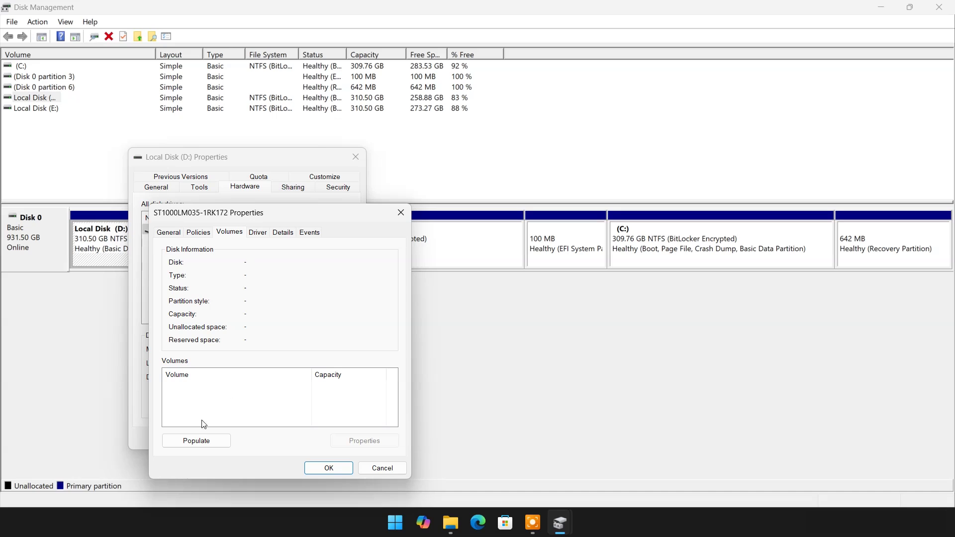
{"action": "left_click", "coordinate": [199, 441]}
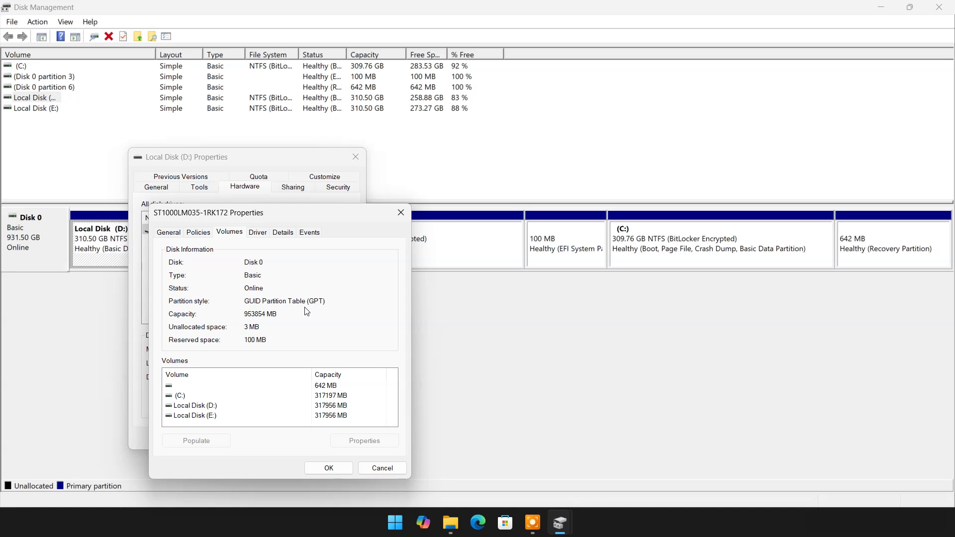
{"action": "left_click", "coordinate": [330, 465]}
{"action": "left_click", "coordinate": [355, 157]}
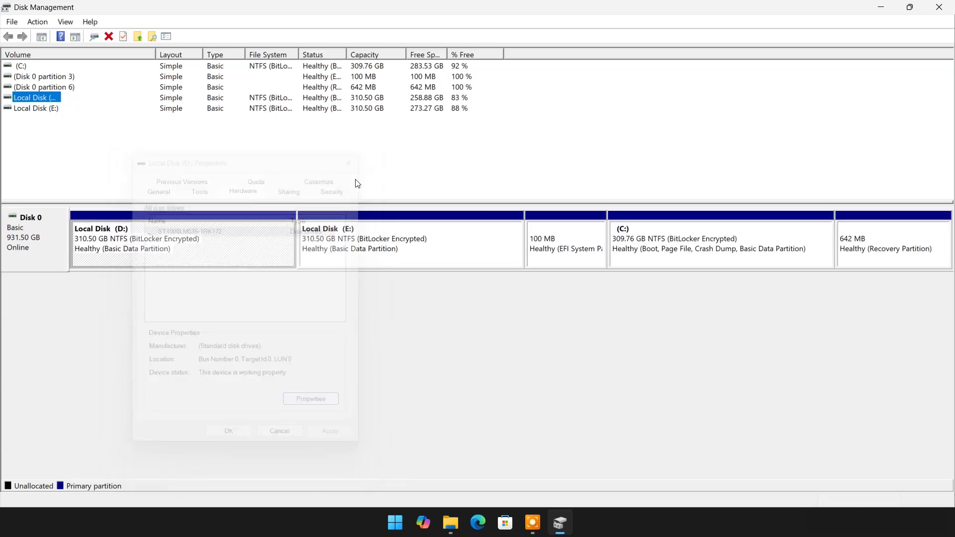
Step: Close the Disk Management window
{"action": "left_click", "coordinate": [939, 7]}
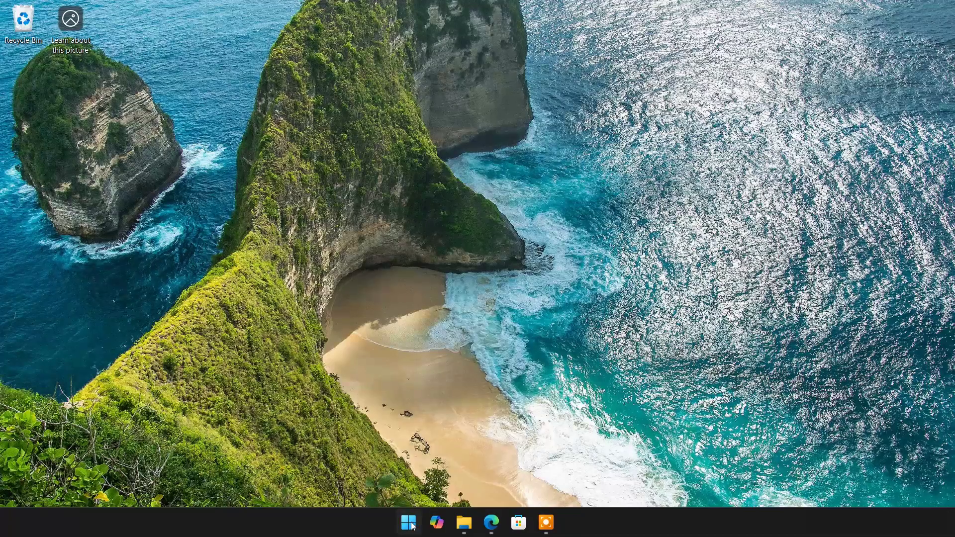
Step: Reopen Disk Management and maximize its window
{"action": "right_click", "coordinate": [412, 526]}
{"action": "left_click", "coordinate": [412, 284]}
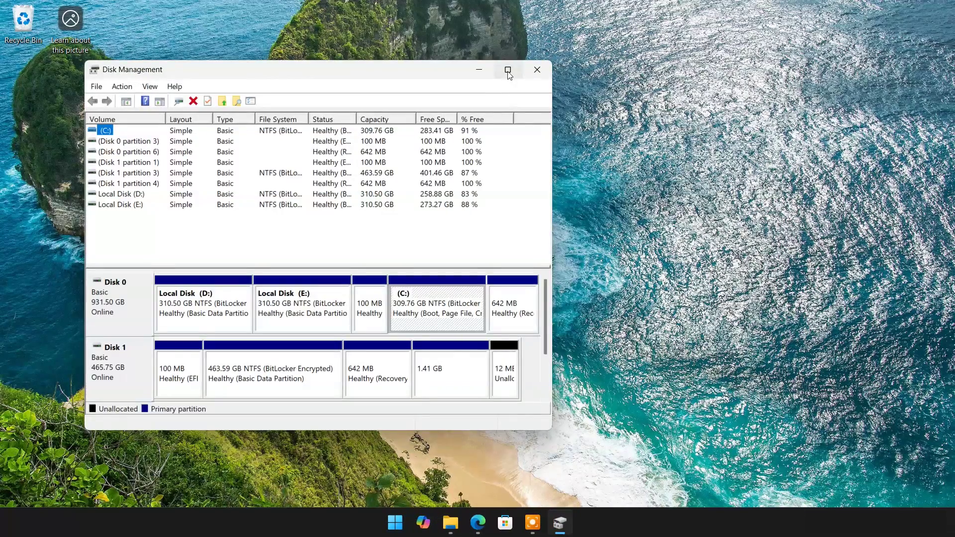
{"action": "double_click", "coordinate": [510, 75]}
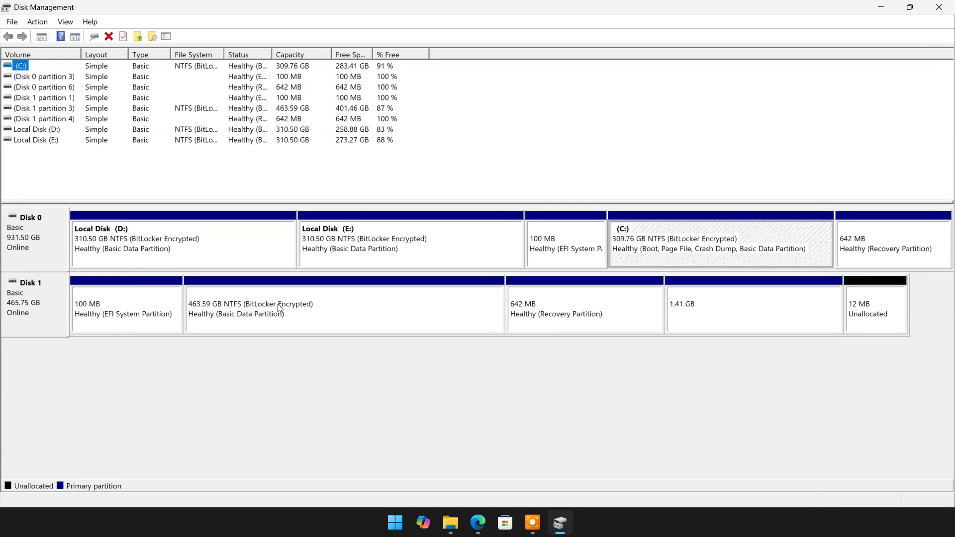
Step: Check the 463.59 GB partition's drive volumes, confirming Samsung SSD 980 500GB is GPT Disk 1
{"action": "right_click", "coordinate": [326, 306]}
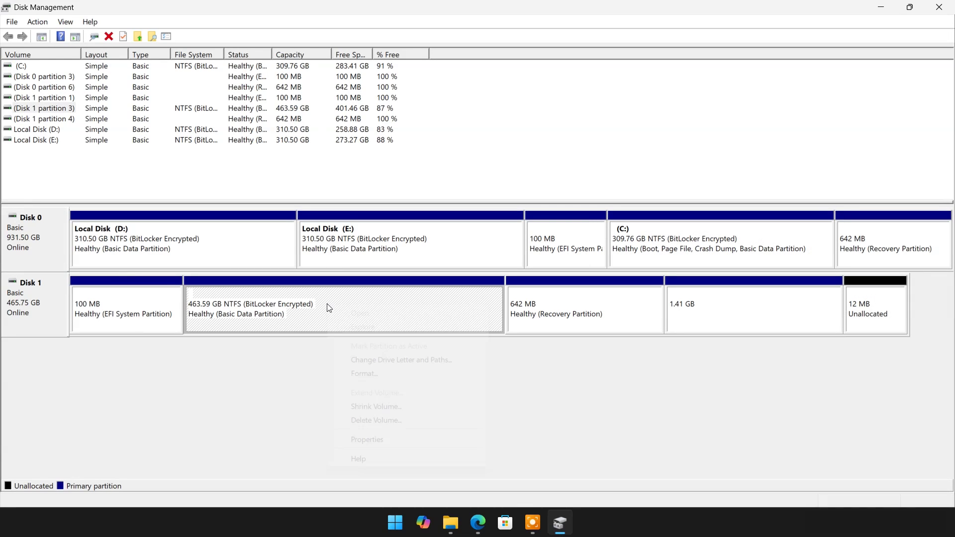
{"action": "left_click", "coordinate": [359, 440]}
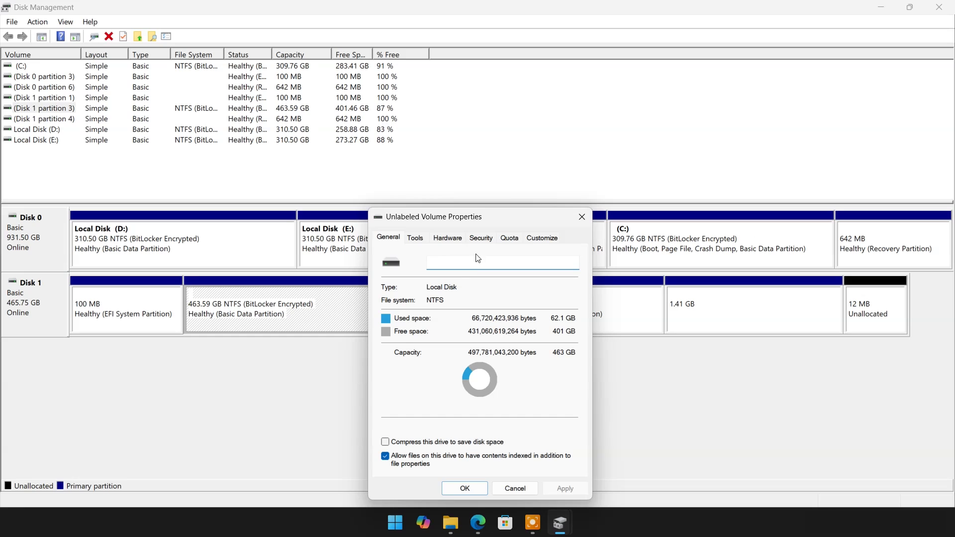
{"action": "left_click_drag", "start_coordinate": [487, 220], "coordinate": [489, 165]}
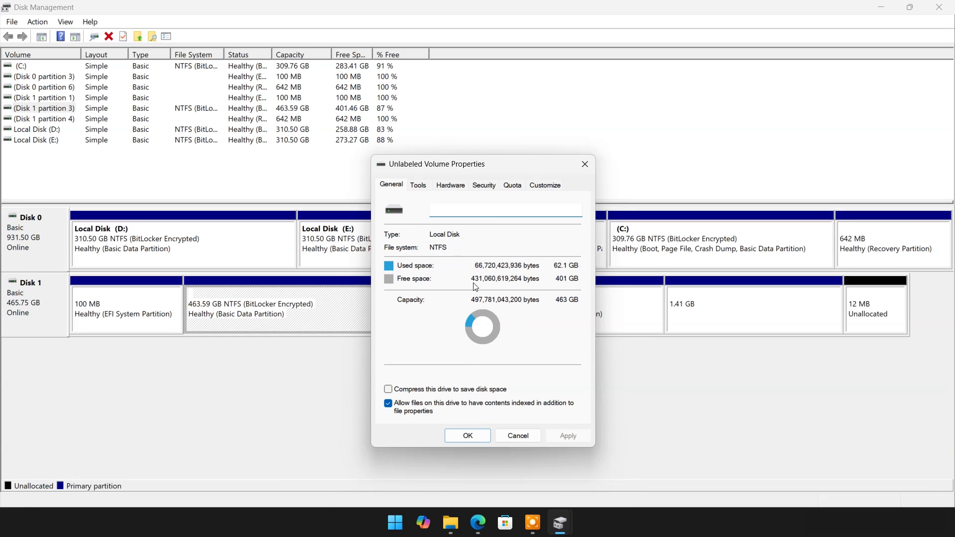
{"action": "left_click", "coordinate": [458, 186]}
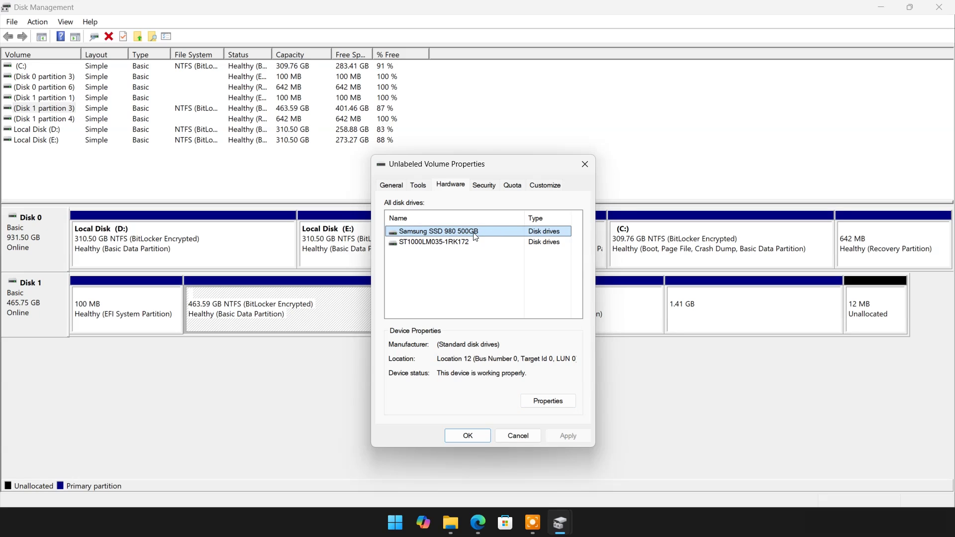
{"action": "left_click", "coordinate": [544, 404]}
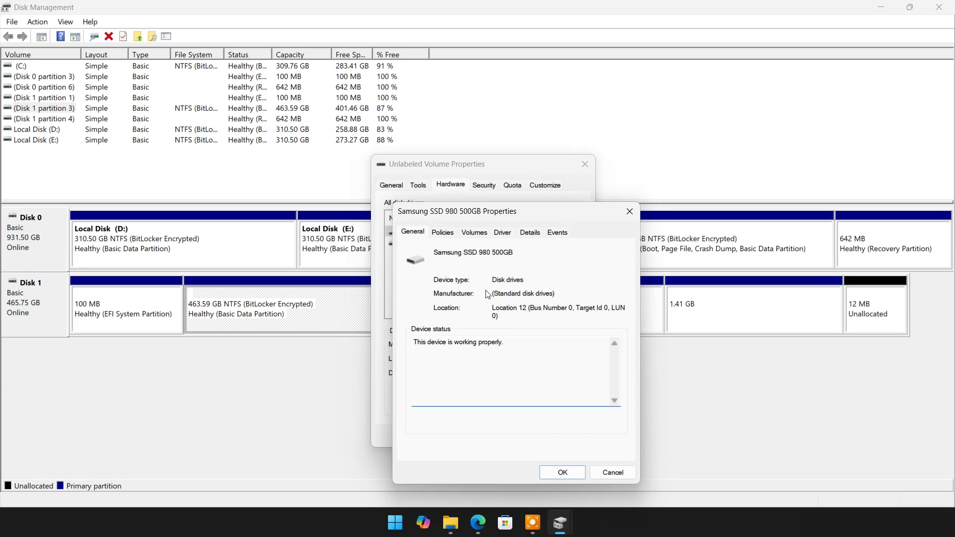
{"action": "left_click", "coordinate": [482, 234]}
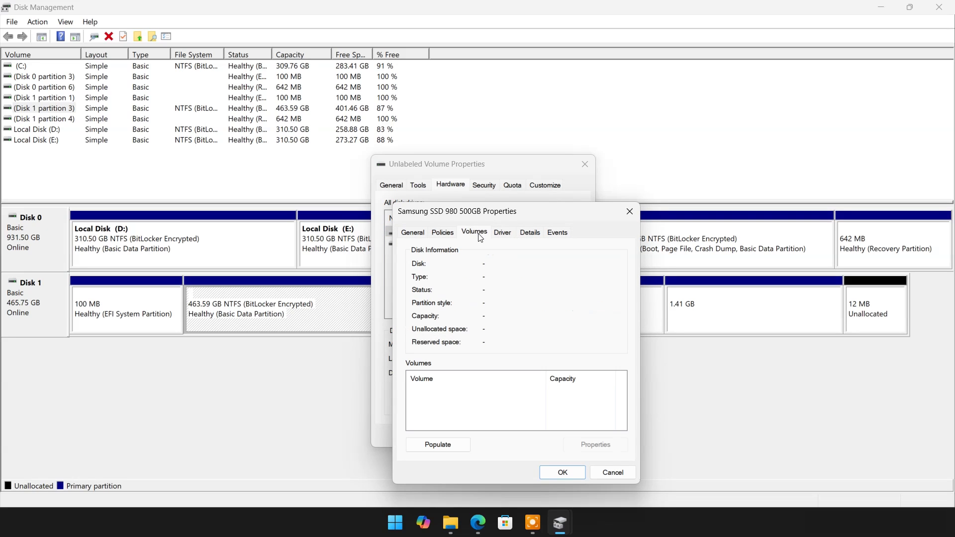
{"action": "left_click", "coordinate": [448, 443]}
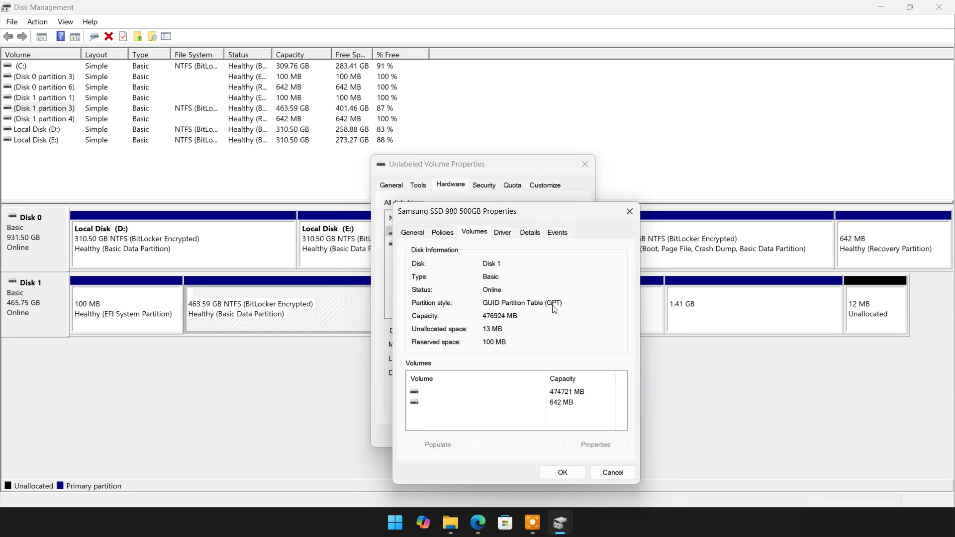
{"action": "left_click", "coordinate": [563, 472]}
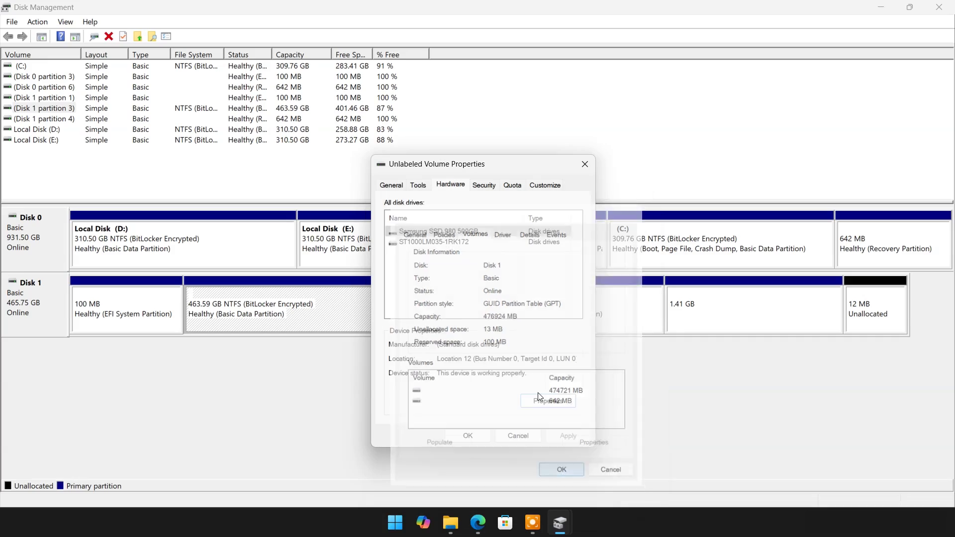
{"action": "left_click", "coordinate": [520, 436]}
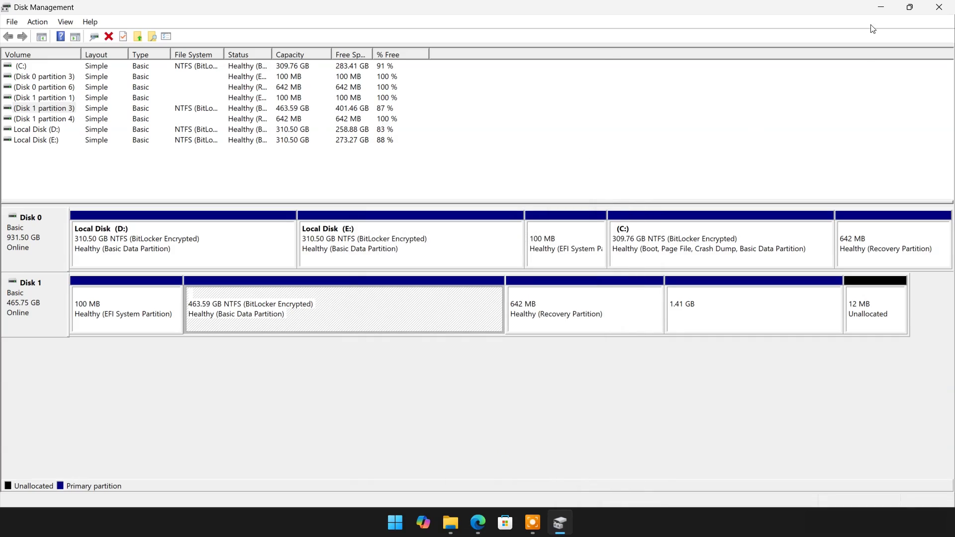
Step: Close Disk Management and scroll through the 4DDiG Partition Manager product page in Edge
{"action": "left_click", "coordinate": [939, 7]}
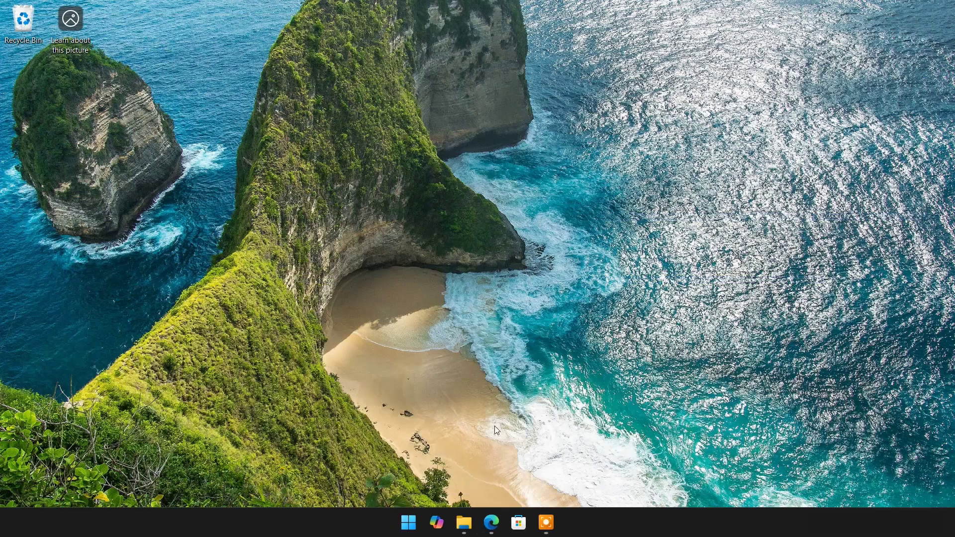
{"action": "left_click", "coordinate": [488, 526]}
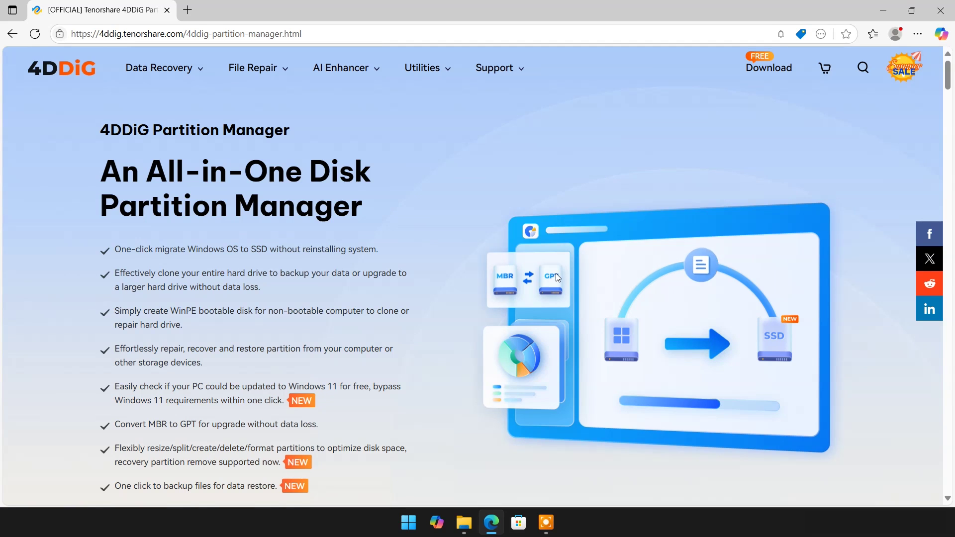
{"action": "scroll", "coordinate": [439, 207], "scroll_direction": "down", "scroll_amount": 10}
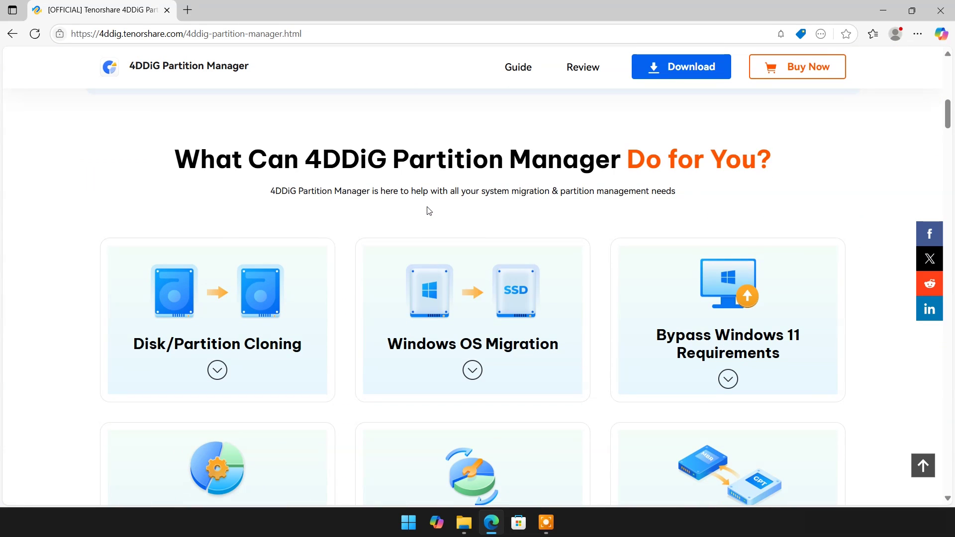
{"action": "scroll", "coordinate": [663, 220], "scroll_direction": "down", "scroll_amount": 1}
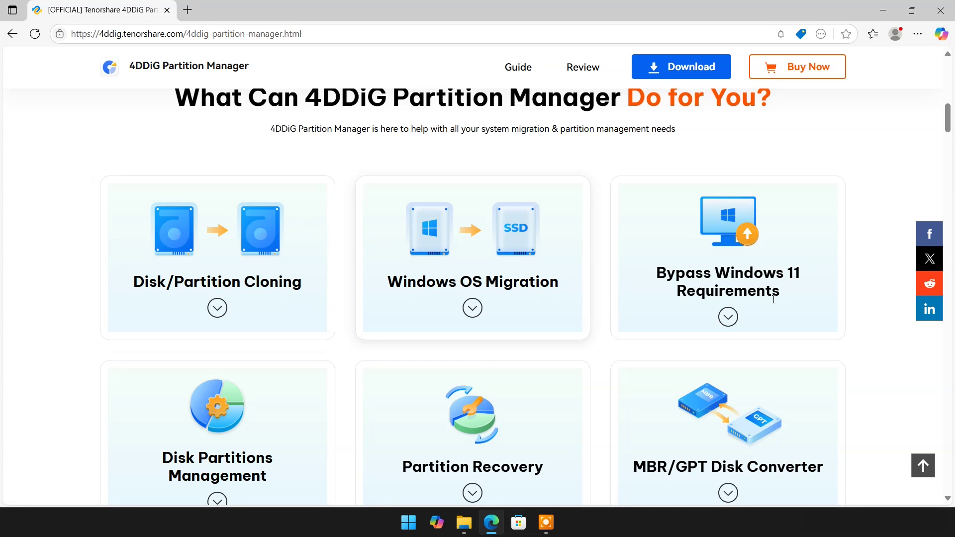
{"action": "scroll", "coordinate": [505, 305], "scroll_direction": "down", "scroll_amount": 2}
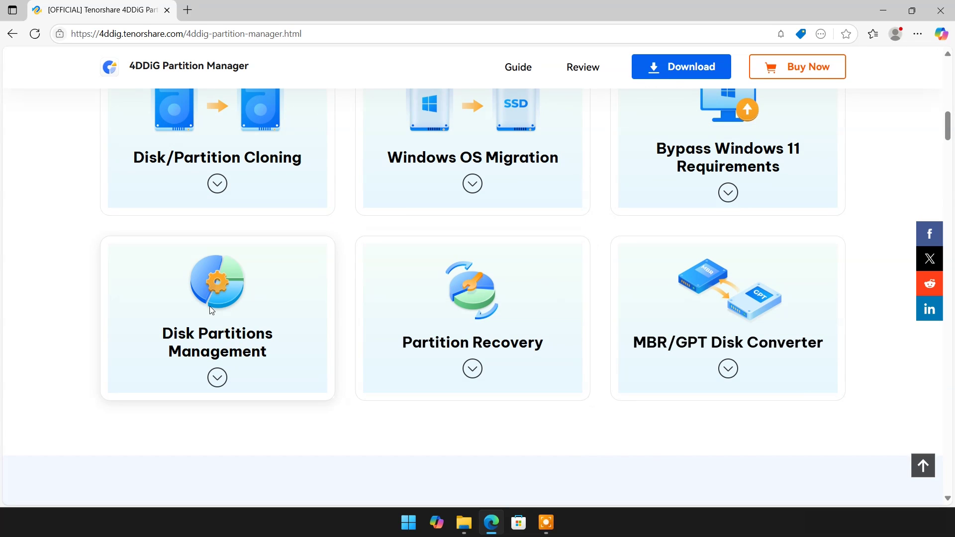
{"action": "scroll", "coordinate": [563, 284], "scroll_direction": "down", "scroll_amount": 7}
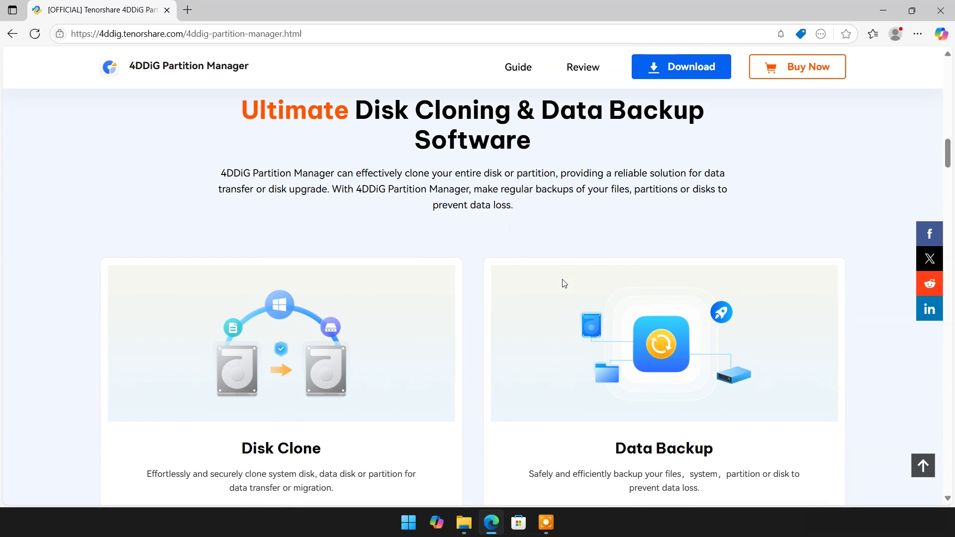
{"action": "scroll", "coordinate": [611, 254], "scroll_direction": "down", "scroll_amount": 10}
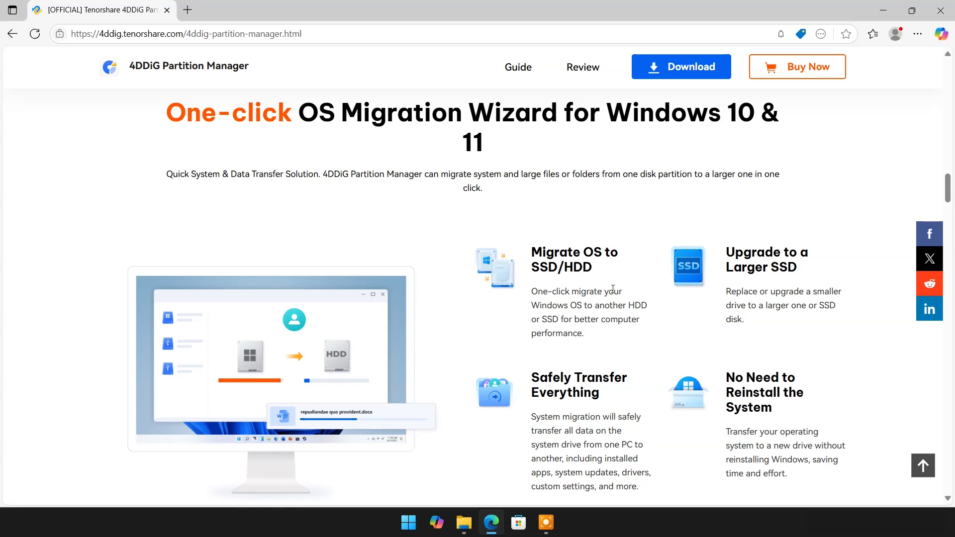
{"action": "scroll", "coordinate": [664, 296], "scroll_direction": "up", "scroll_amount": 10}
{"action": "scroll", "coordinate": [664, 296], "scroll_direction": "up", "scroll_amount": 10}
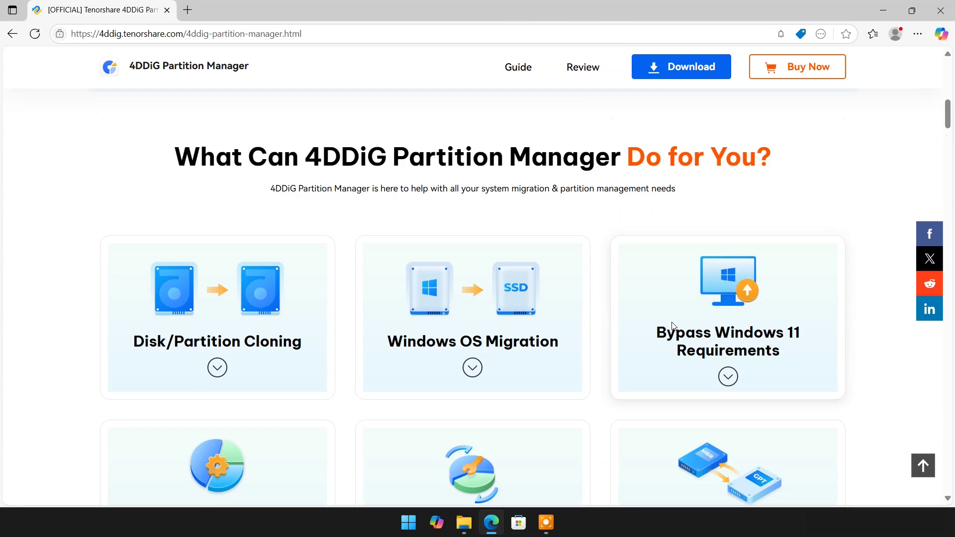
{"action": "scroll", "coordinate": [470, 256], "scroll_direction": "down", "scroll_amount": 2}
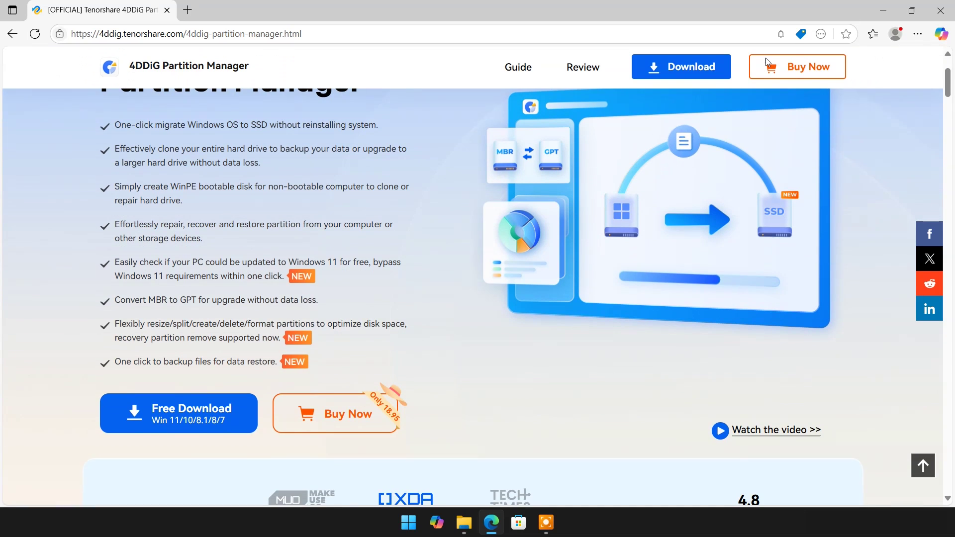
Step: Download 4DDiG Partition Manager and install it in English to the default location
{"action": "left_click", "coordinate": [673, 66]}
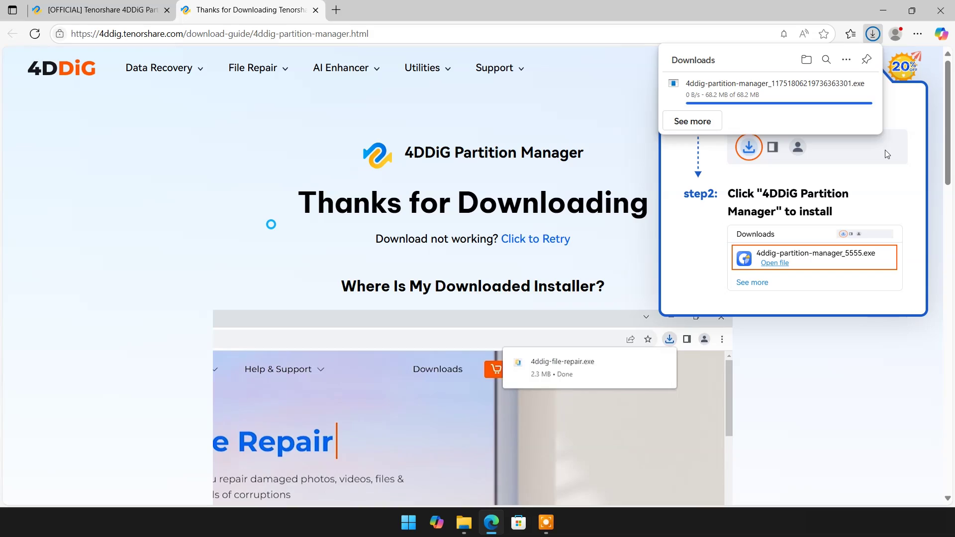
{"action": "left_click", "coordinate": [879, 14]}
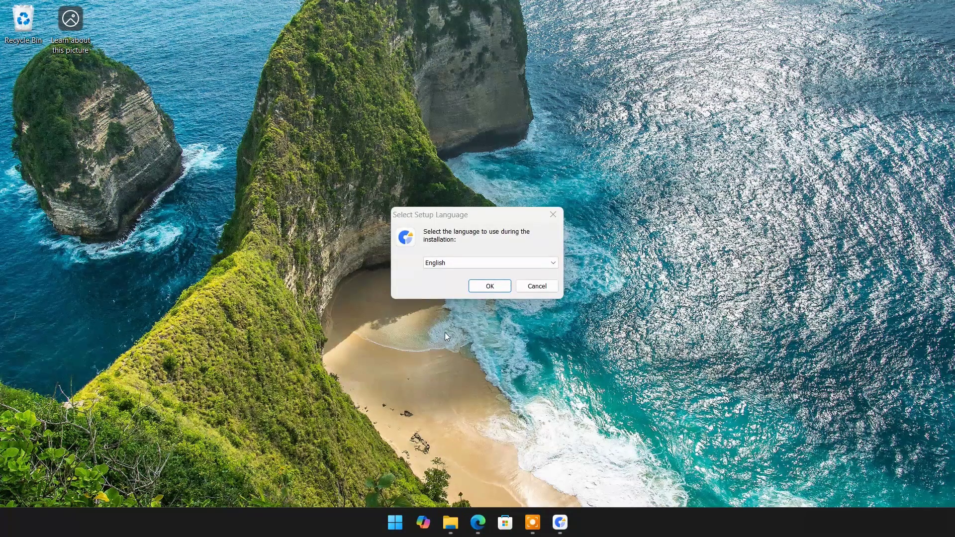
{"action": "left_click", "coordinate": [494, 290]}
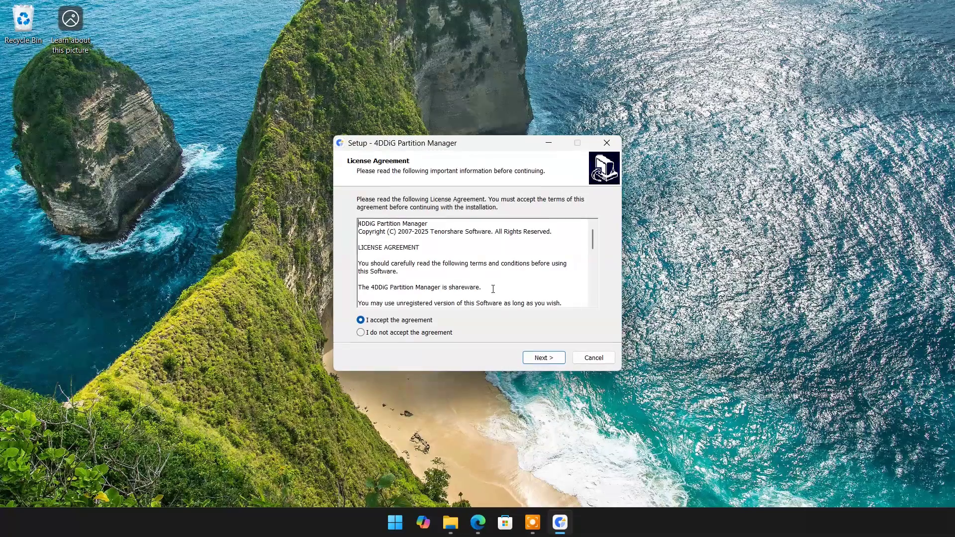
{"action": "left_click", "coordinate": [537, 359]}
{"action": "left_click", "coordinate": [532, 358]}
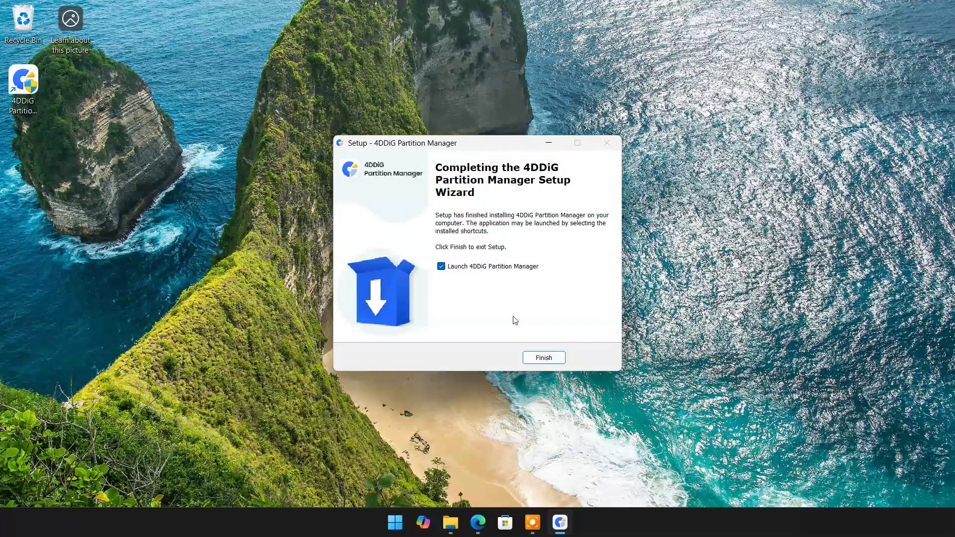
Step: Finish setup to launch 4DDiG Partition Manager, close the thank-you tab and minimize Edge
{"action": "left_click", "coordinate": [537, 355]}
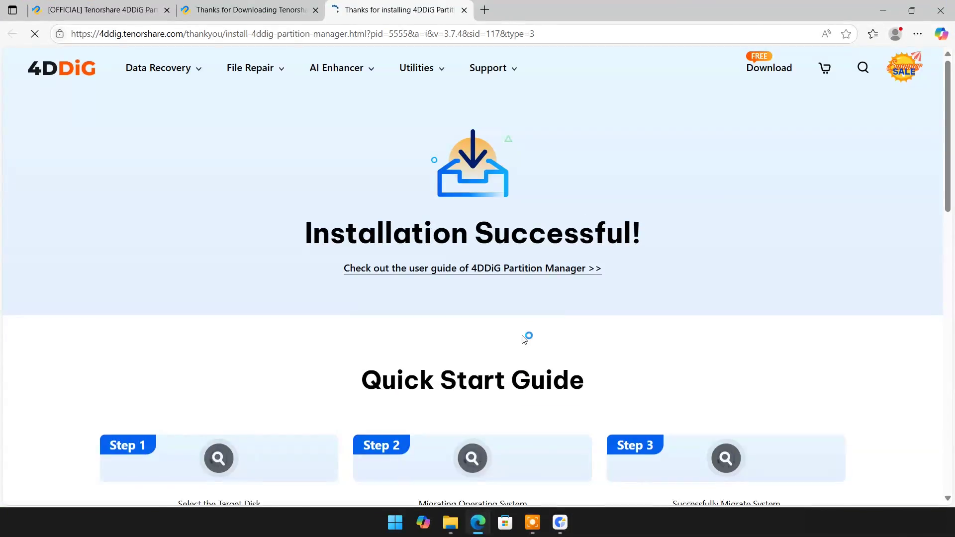
{"action": "left_click", "coordinate": [464, 10]}
{"action": "left_click", "coordinate": [883, 10]}
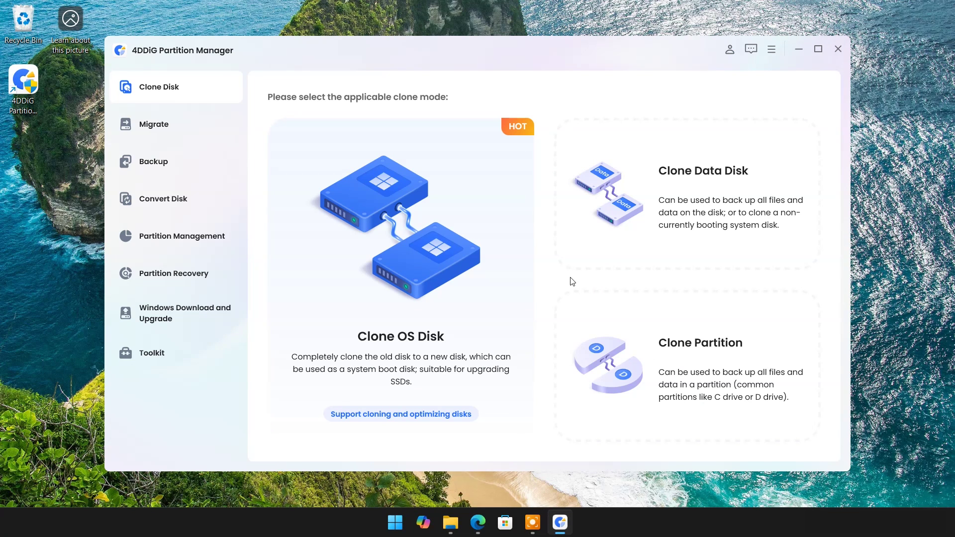
Step: Browse the Backup, Convert, Disks, Recovery, Toolkit and Clone sections, ending on Migrate
{"action": "left_click", "coordinate": [163, 128]}
{"action": "left_click", "coordinate": [149, 162]}
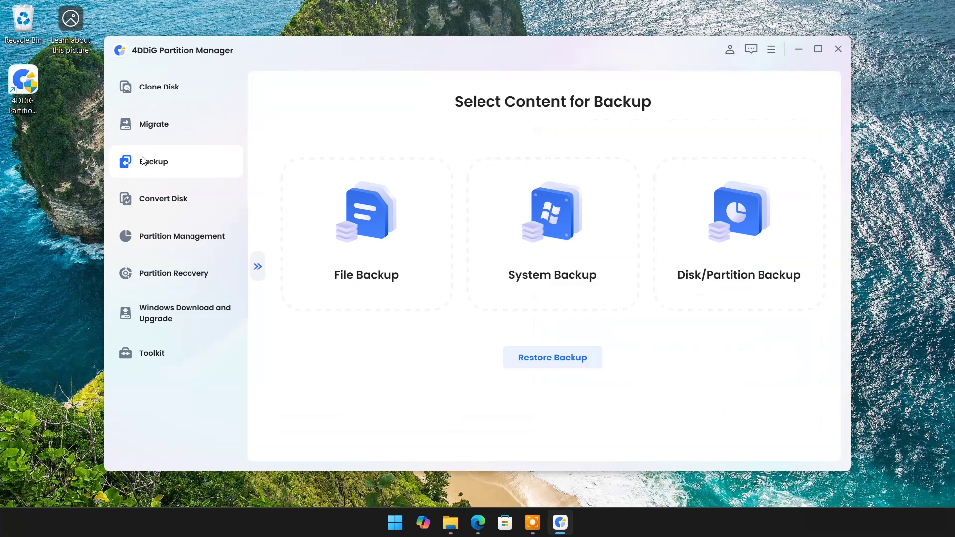
{"action": "left_click", "coordinate": [169, 200]}
{"action": "left_click", "coordinate": [180, 240]}
{"action": "left_click", "coordinate": [183, 276]}
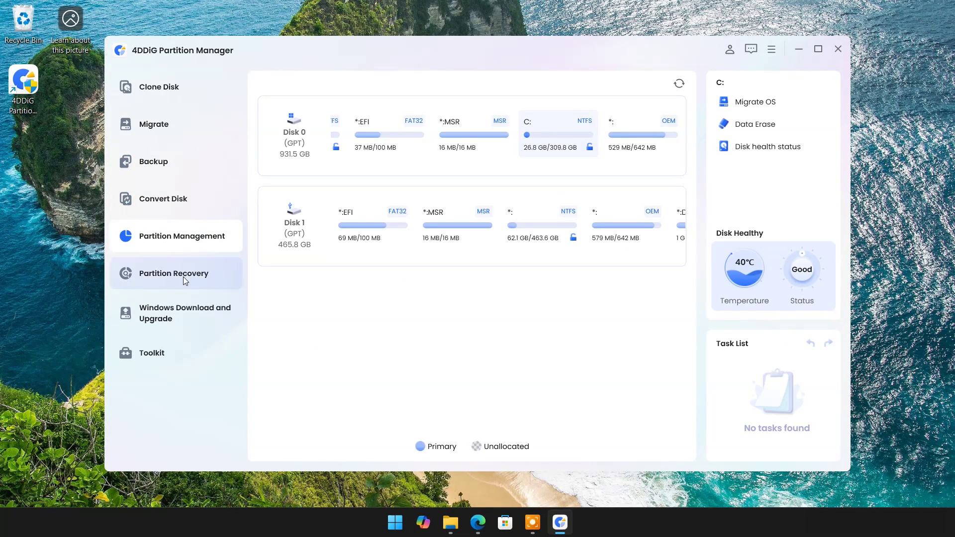
{"action": "left_click", "coordinate": [167, 352]}
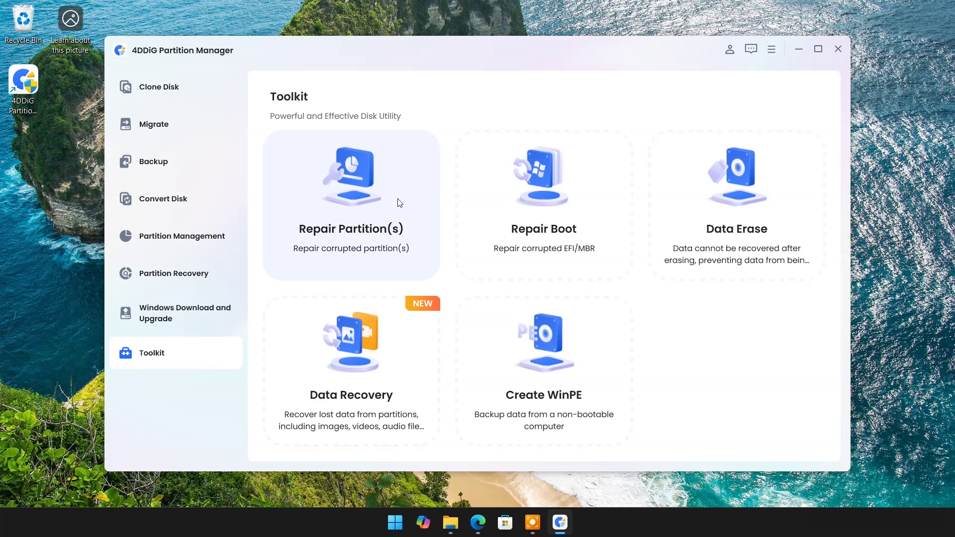
{"action": "left_click", "coordinate": [160, 91]}
{"action": "left_click", "coordinate": [160, 126]}
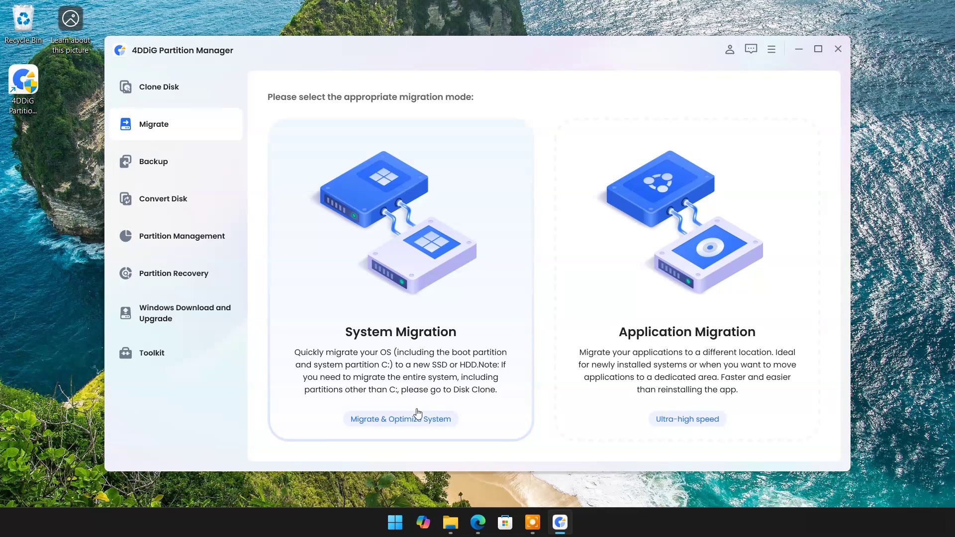
Step: Choose Migrate & Optimize System with Disk 1 as the target and start the migration
{"action": "left_click", "coordinate": [400, 422]}
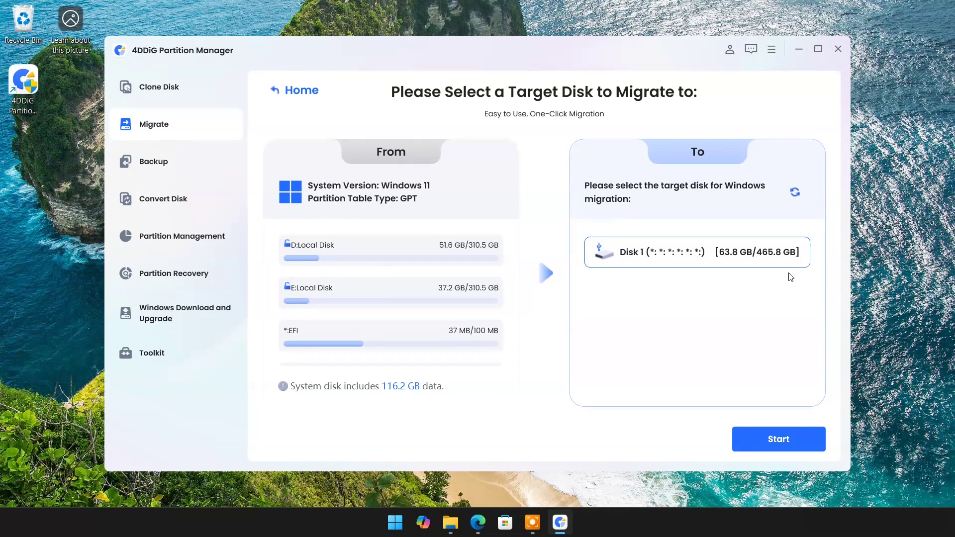
{"action": "left_click", "coordinate": [774, 441]}
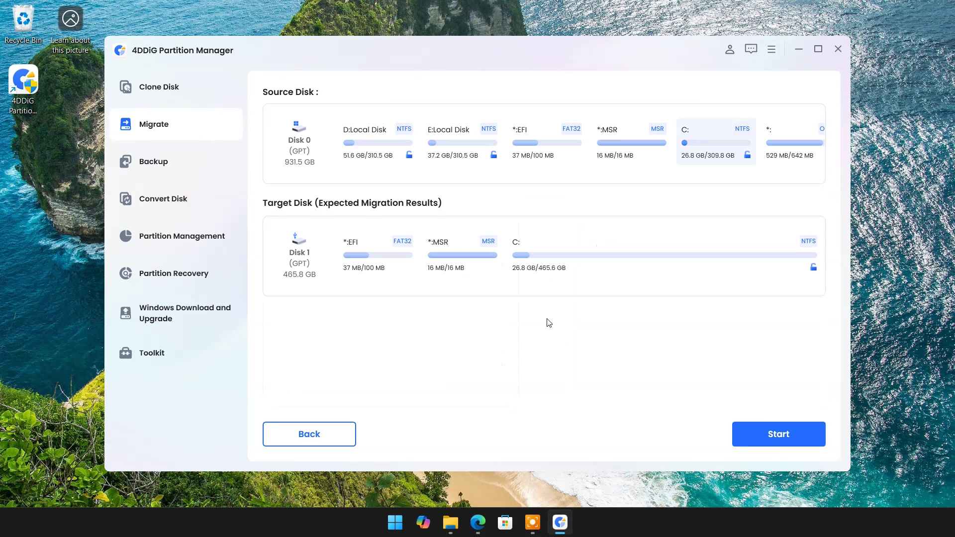
{"action": "left_click", "coordinate": [779, 437]}
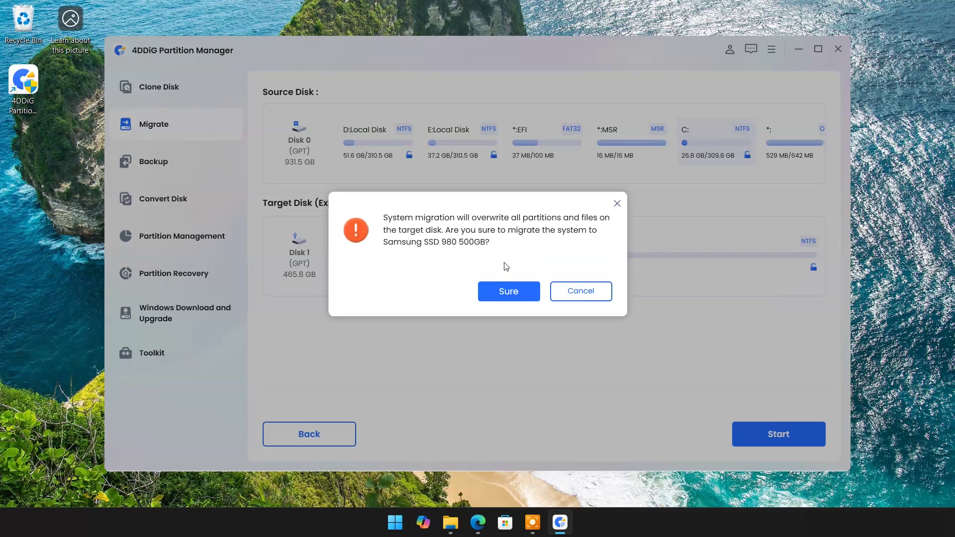
Step: Confirm overwriting the Samsung SSD 980 500GB partitions so the system migration runs
{"action": "left_click", "coordinate": [504, 292]}
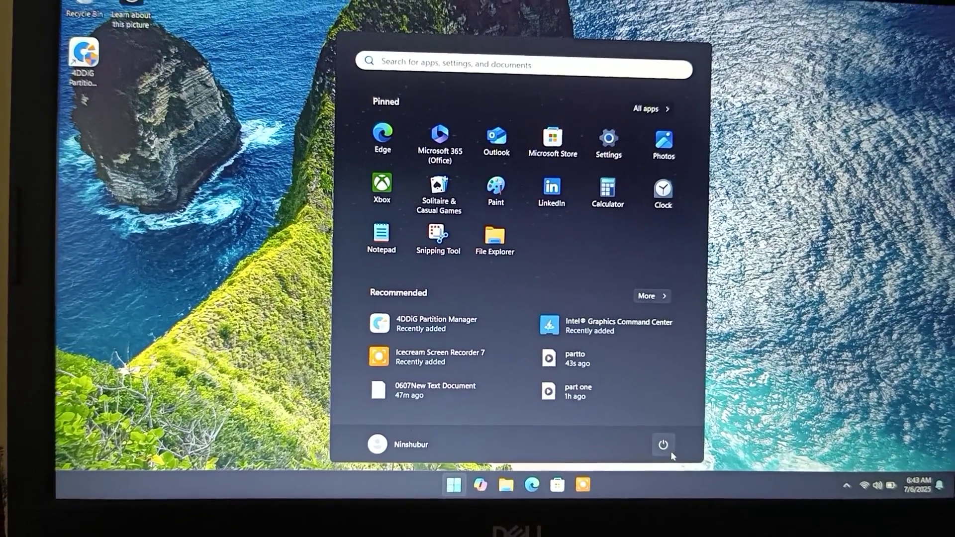
Step: Restart the laptop and boot from UEFI Samsung SSD 980 500GB
{"action": "left_click", "coordinate": [665, 444]}
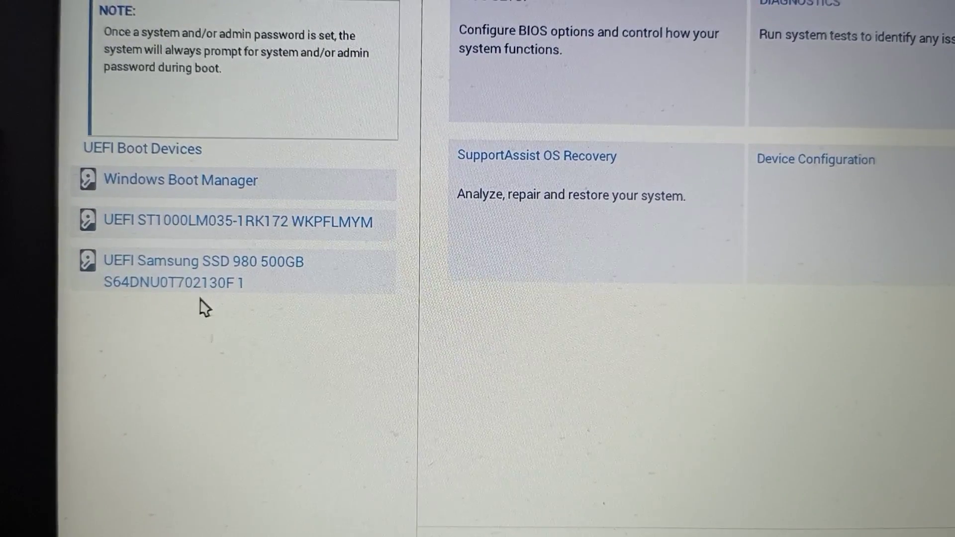
{"action": "left_click", "coordinate": [187, 276]}
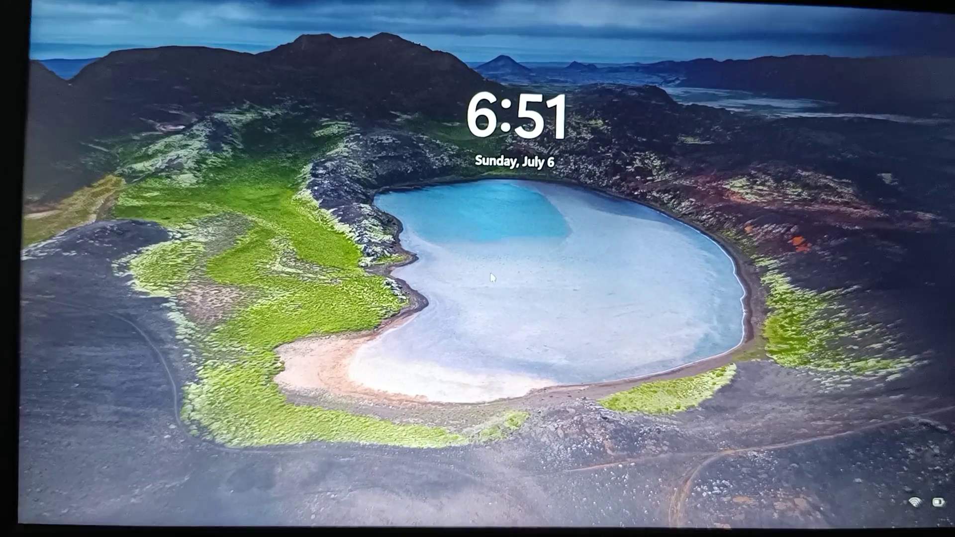
Step: Sign in at the Windows lock screen by entering the account password
{"action": "left_click", "coordinate": [490, 272]}
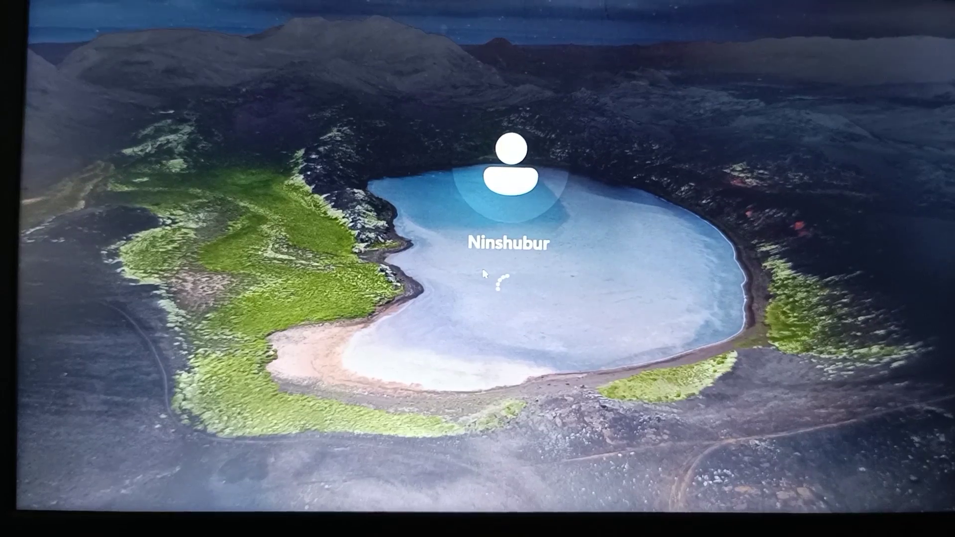
{"action": "type", "text": "••••••••••••"}
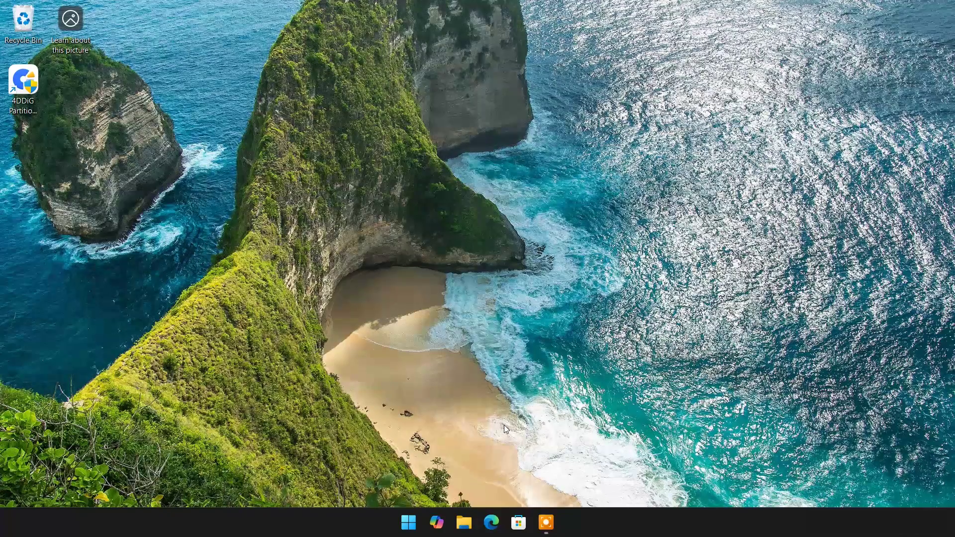
Step: Browse the 465 GB Local Disk (F:) in File Explorer down to Users and the user's profile folder
{"action": "key", "text": "super+e"}
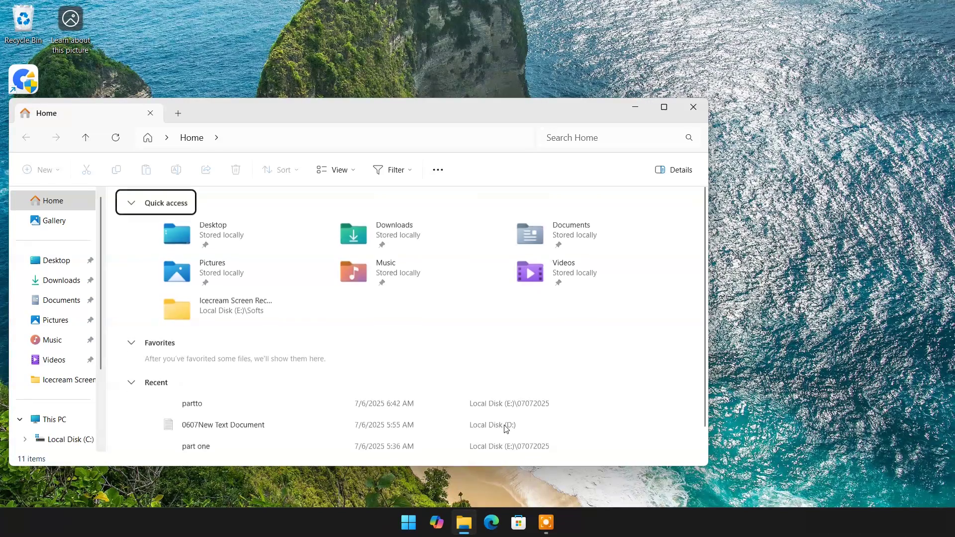
{"action": "scroll", "coordinate": [64, 315], "scroll_direction": "down", "scroll_amount": 2}
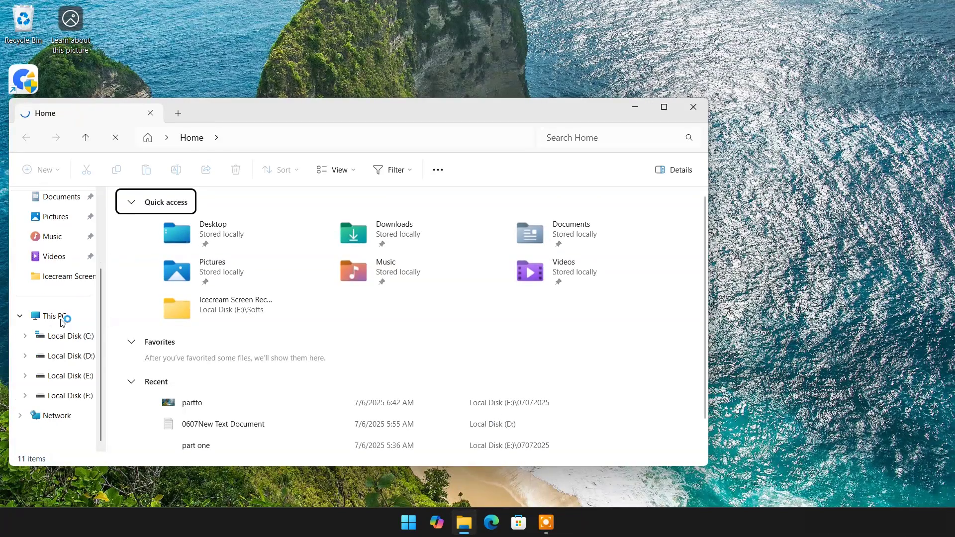
{"action": "left_click", "coordinate": [58, 318]}
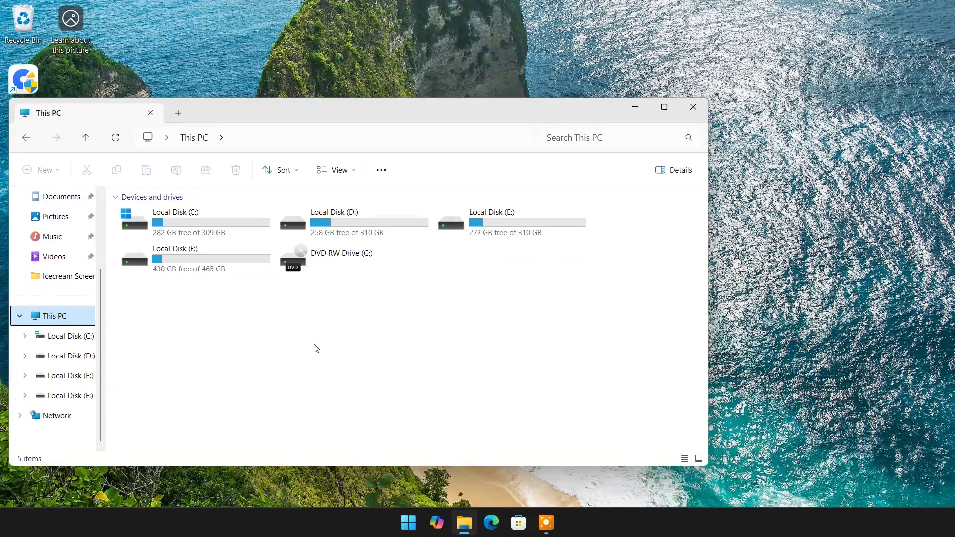
{"action": "left_click", "coordinate": [195, 264]}
{"action": "double_click", "coordinate": [210, 264]}
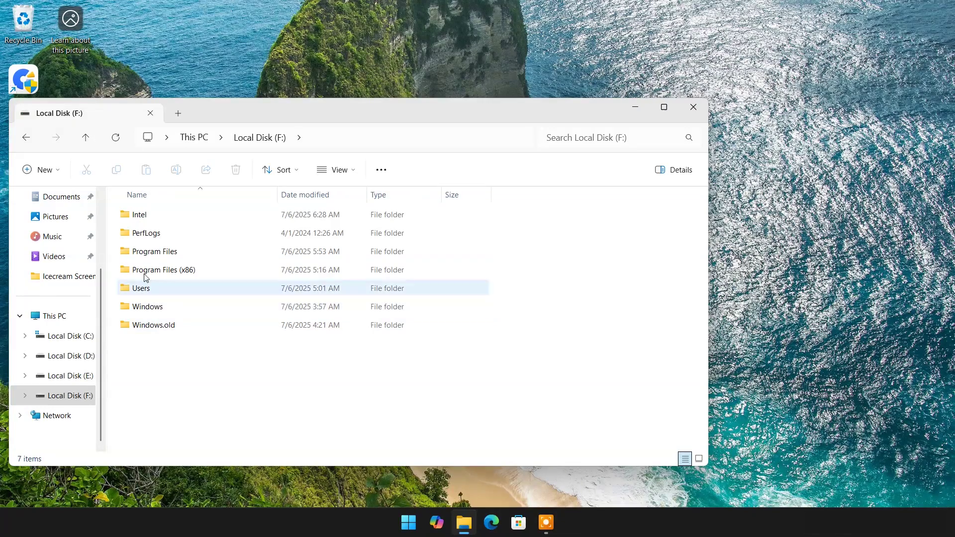
{"action": "double_click", "coordinate": [209, 286]}
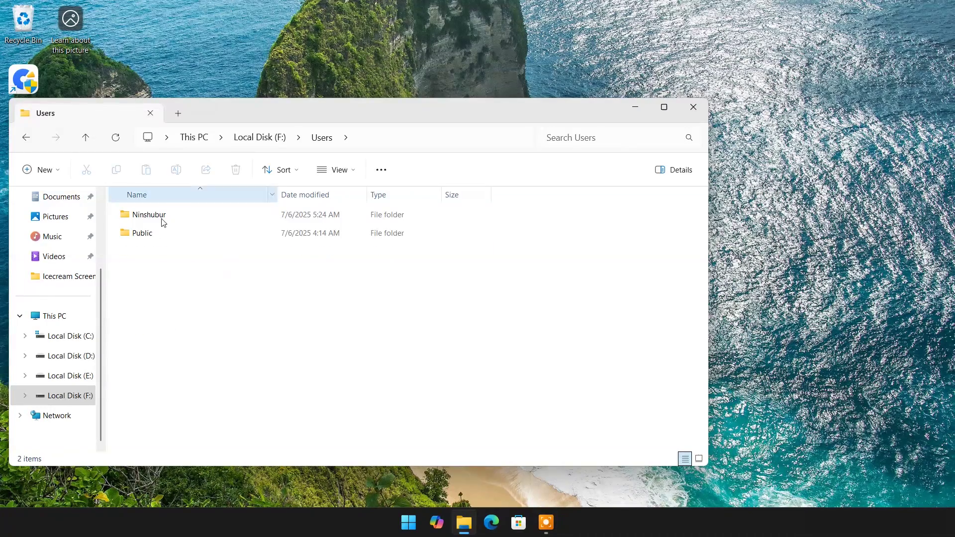
{"action": "double_click", "coordinate": [159, 217]}
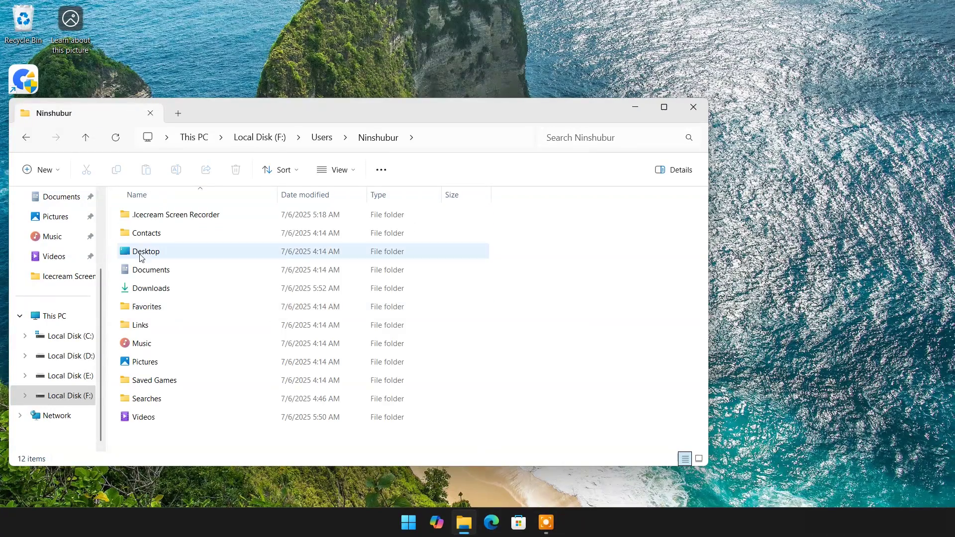
Step: Return to This PC and close File Explorer
{"action": "left_click", "coordinate": [52, 318]}
{"action": "left_click", "coordinate": [572, 268]}
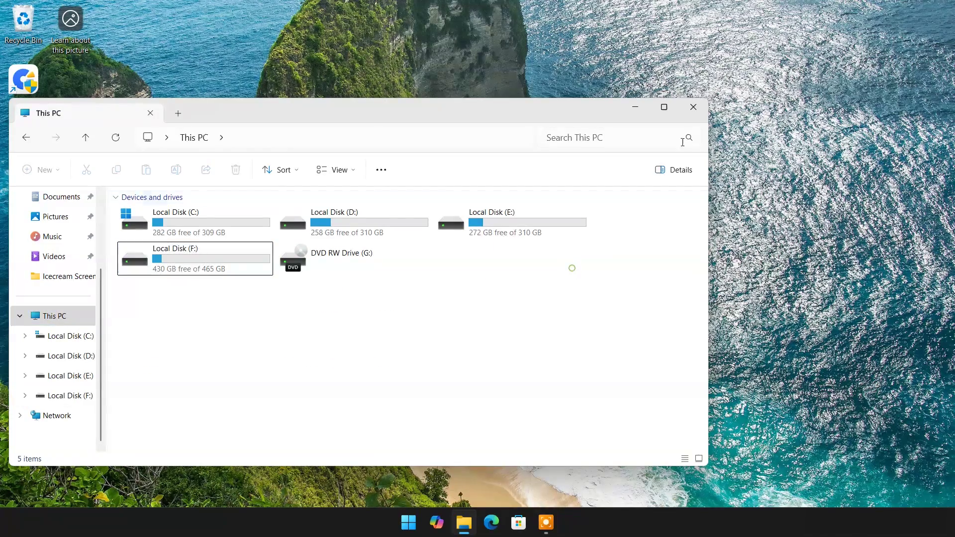
{"action": "left_click", "coordinate": [695, 111]}
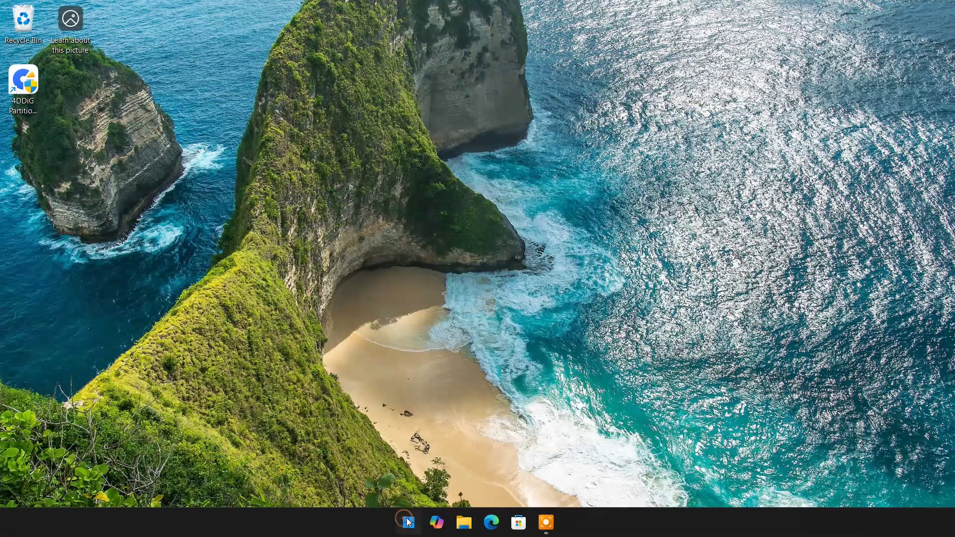